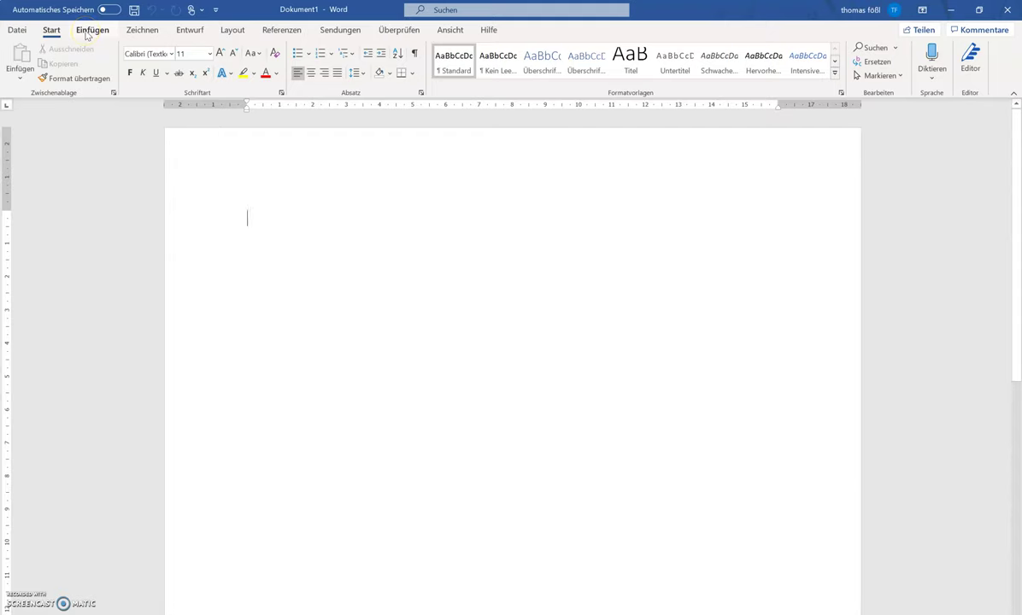
Open the Deckblatt gallery on Einfügen and scroll down to the last designs, through ViewMaster.
{"action": "left_click", "coordinate": [88, 35]}
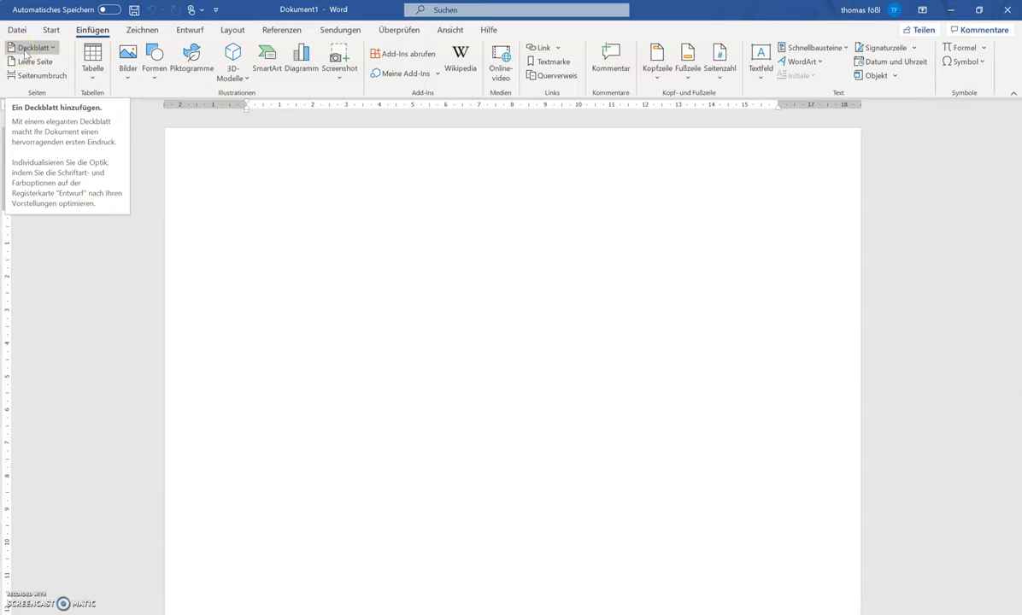
{"action": "left_click", "coordinate": [53, 47]}
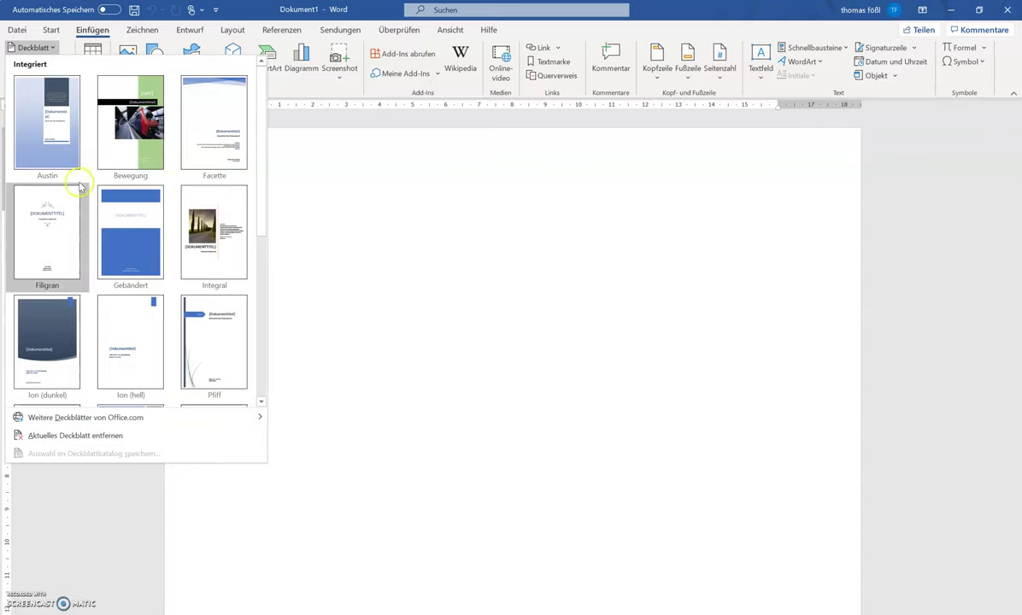
{"action": "scroll", "coordinate": [178, 224], "scroll_direction": "down", "scroll_amount": 3}
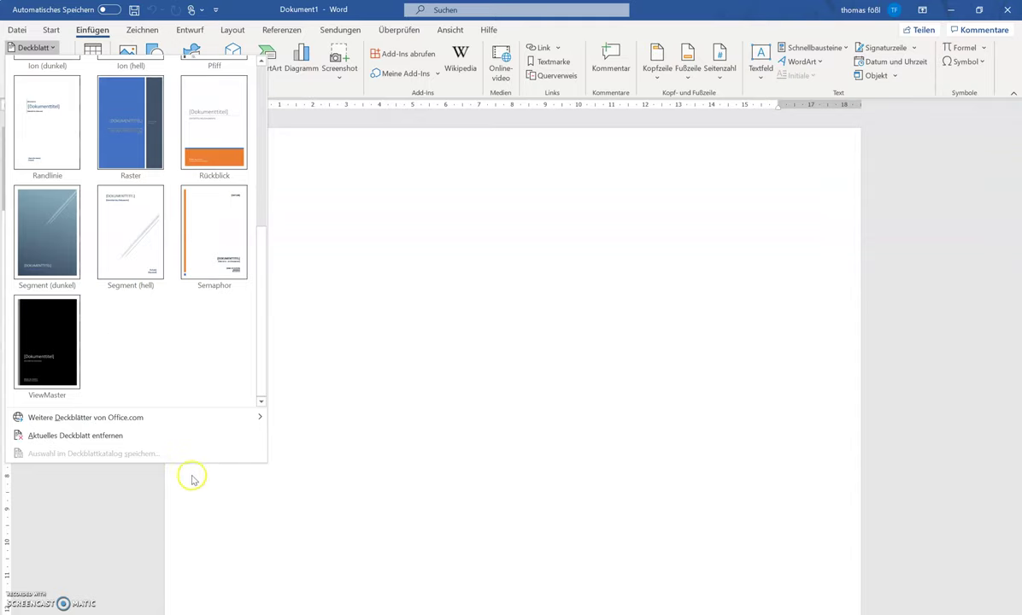
{"action": "scroll", "coordinate": [153, 348], "scroll_direction": "up", "scroll_amount": 5}
{"action": "left_click", "coordinate": [172, 355]}
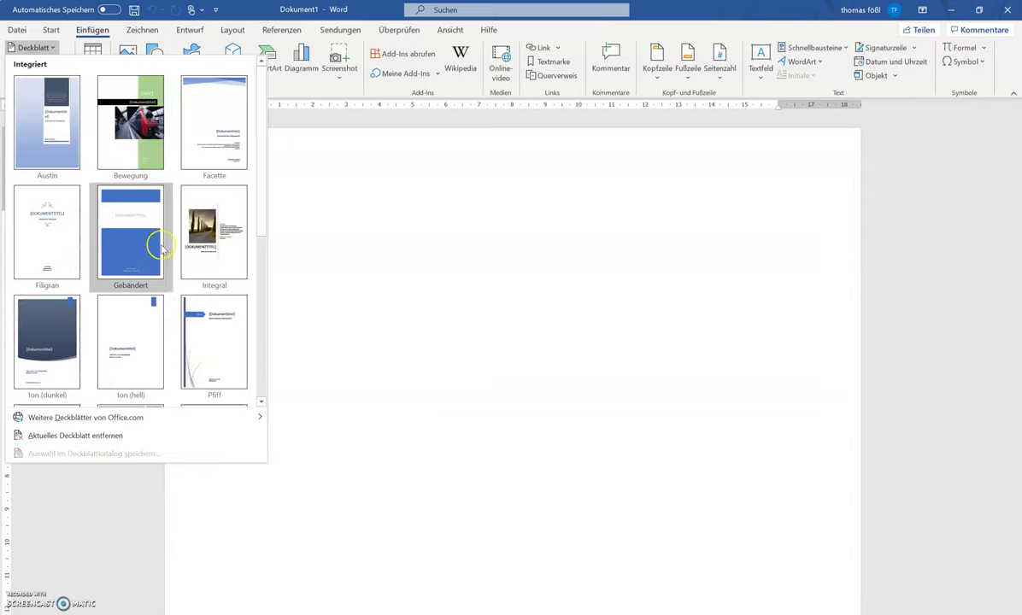
{"action": "scroll", "coordinate": [135, 283], "scroll_direction": "down", "scroll_amount": 5}
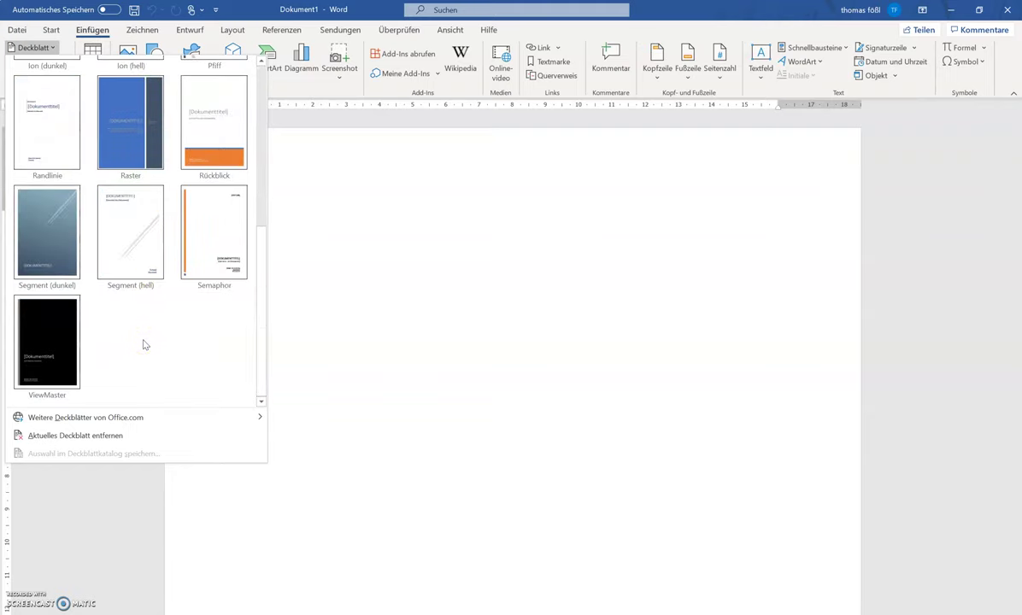
Insert the Semaphor cover page with its orange side bar.
{"action": "left_click", "coordinate": [199, 239]}
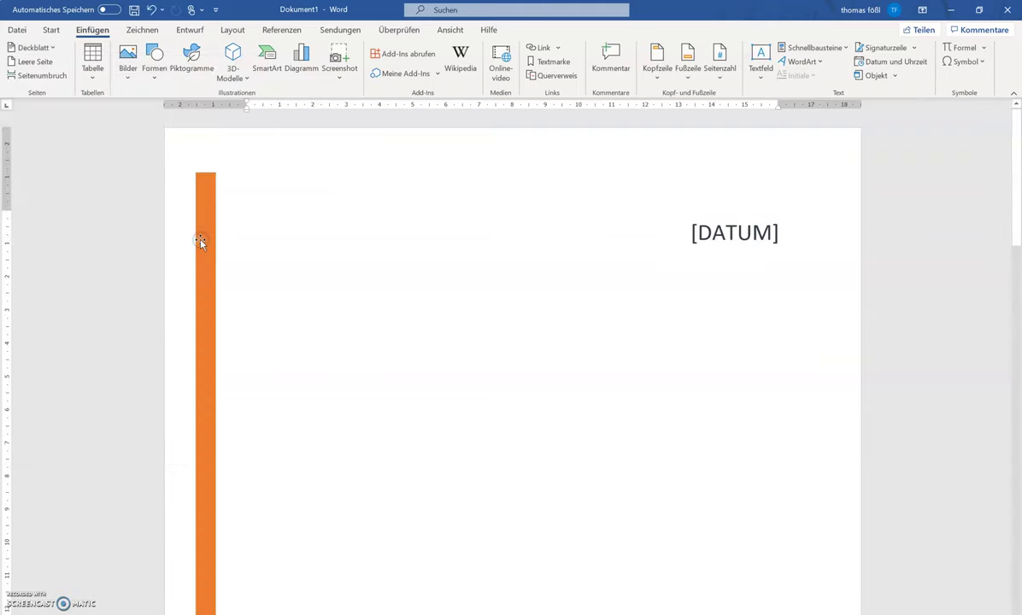
{"action": "scroll", "coordinate": [532, 366], "scroll_direction": "down", "scroll_amount": 5}
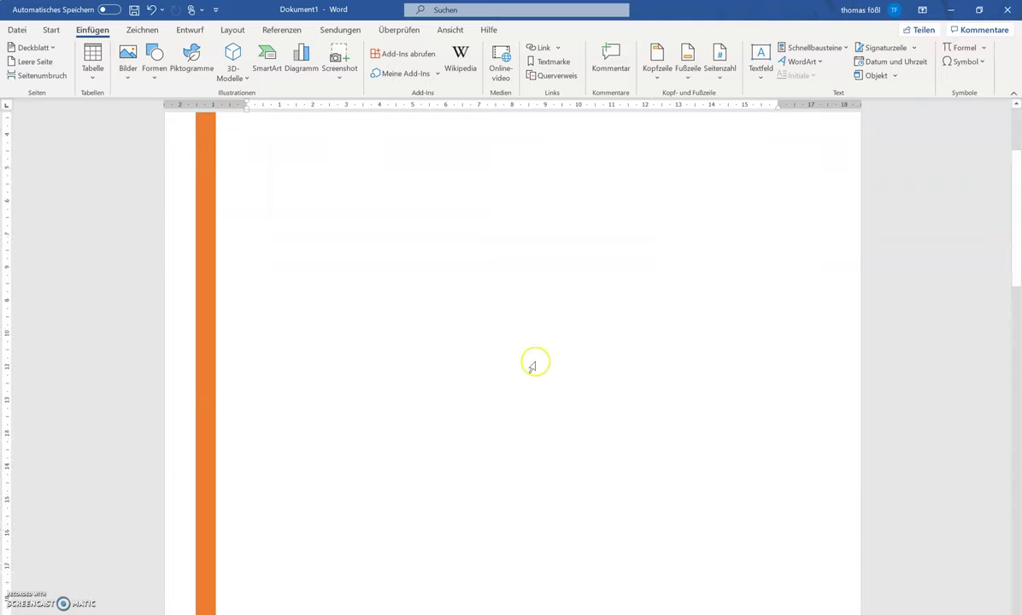
{"action": "scroll", "coordinate": [532, 366], "scroll_direction": "down", "scroll_amount": 7}
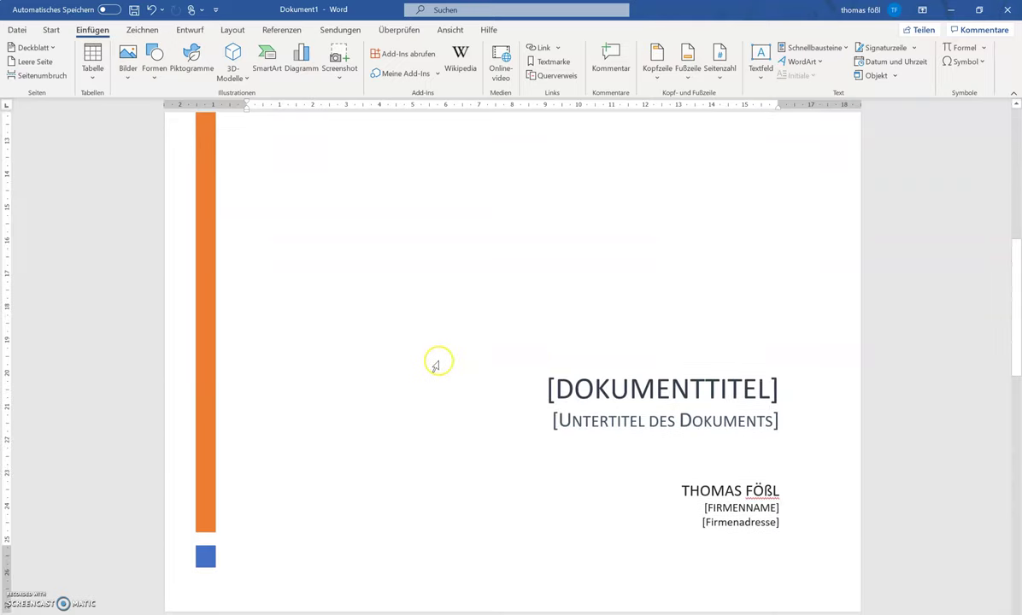
{"action": "scroll", "coordinate": [433, 393], "scroll_direction": "up", "scroll_amount": 15}
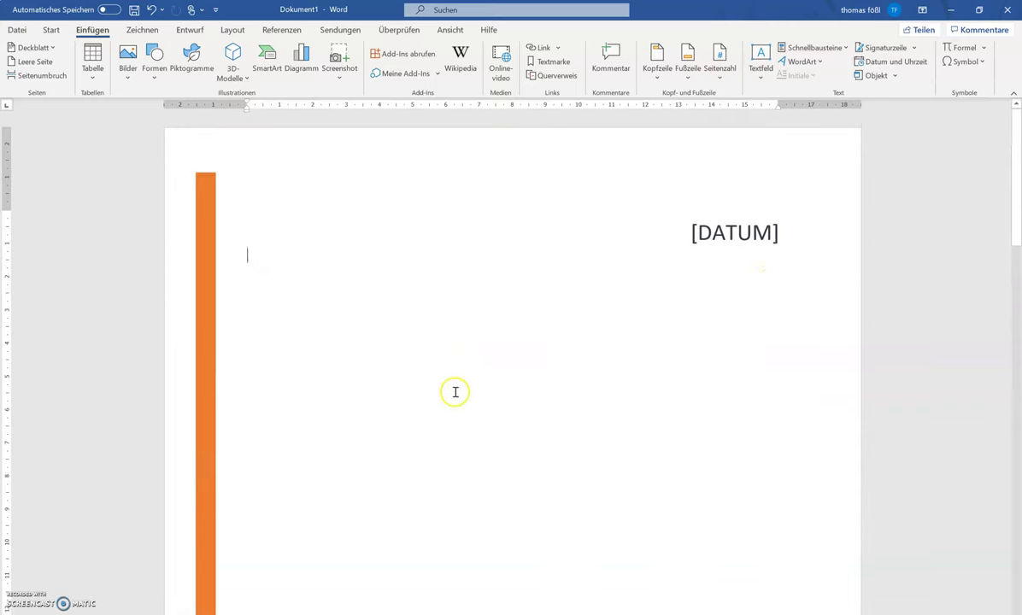
Fill the cover page date field with 'MAI 2020', removing the leading day.
{"action": "left_click", "coordinate": [744, 237]}
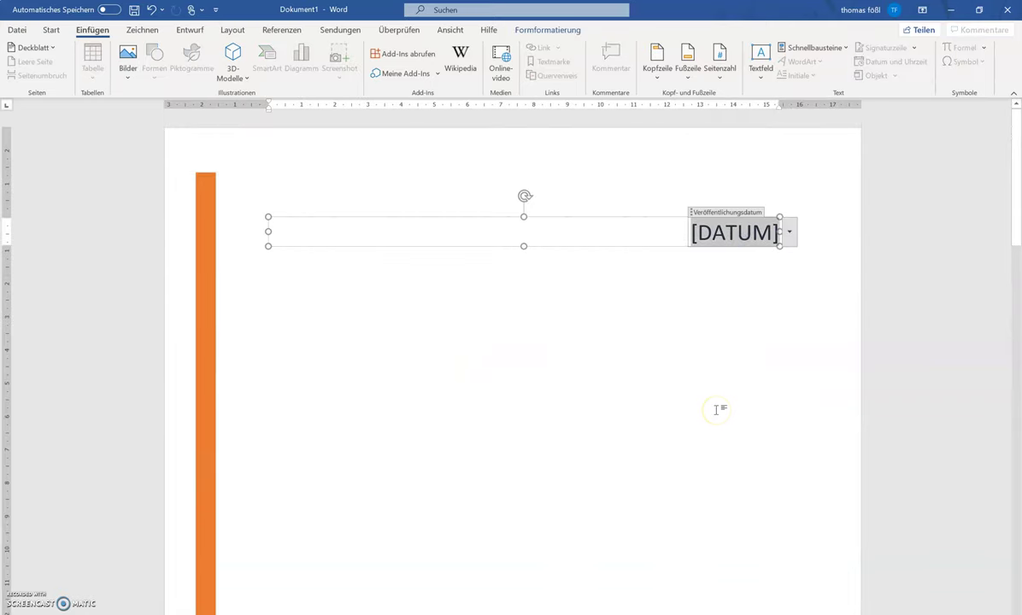
{"action": "type", "text": "MAI 2020"}
{"action": "left_click", "coordinate": [552, 518]}
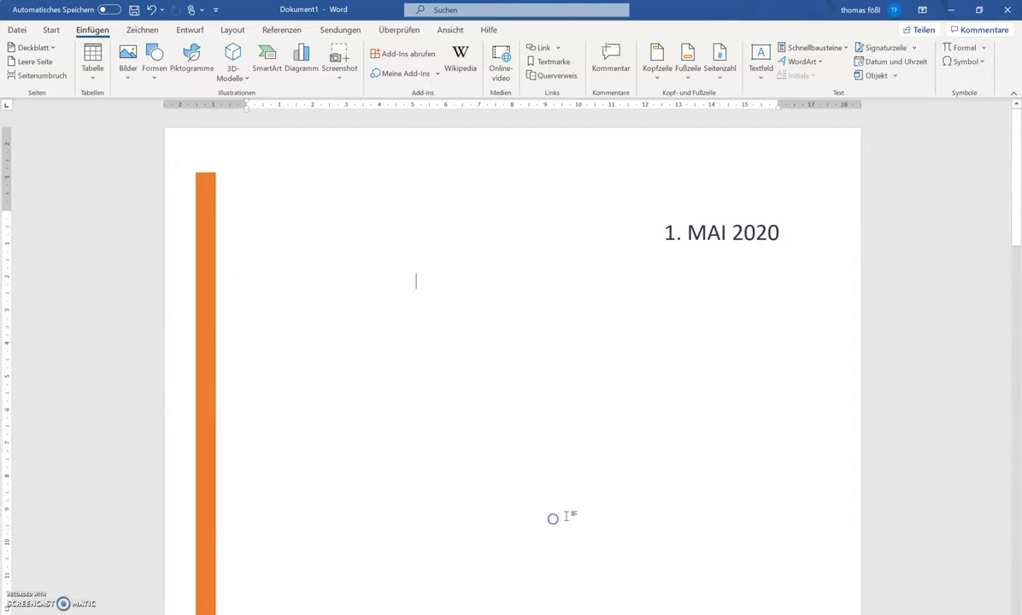
{"action": "scroll", "coordinate": [558, 474], "scroll_direction": "down", "scroll_amount": 7}
{"action": "scroll", "coordinate": [558, 474], "scroll_direction": "up", "scroll_amount": 7}
{"action": "left_click", "coordinate": [685, 148]}
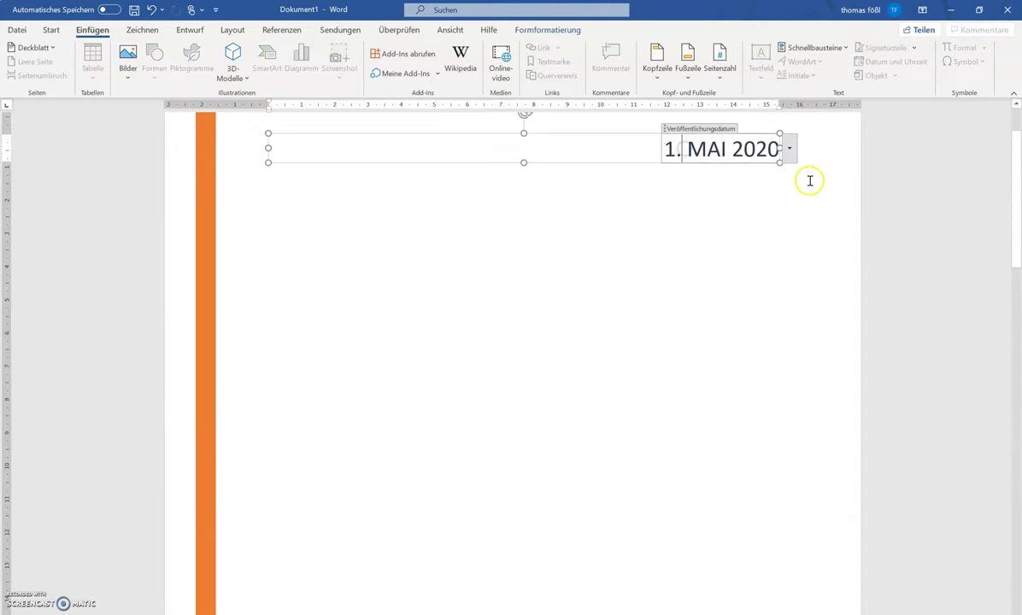
{"action": "key", "text": "BackSpace"}
{"action": "key", "text": "BackSpace"}
{"action": "key", "text": "BackSpace"}
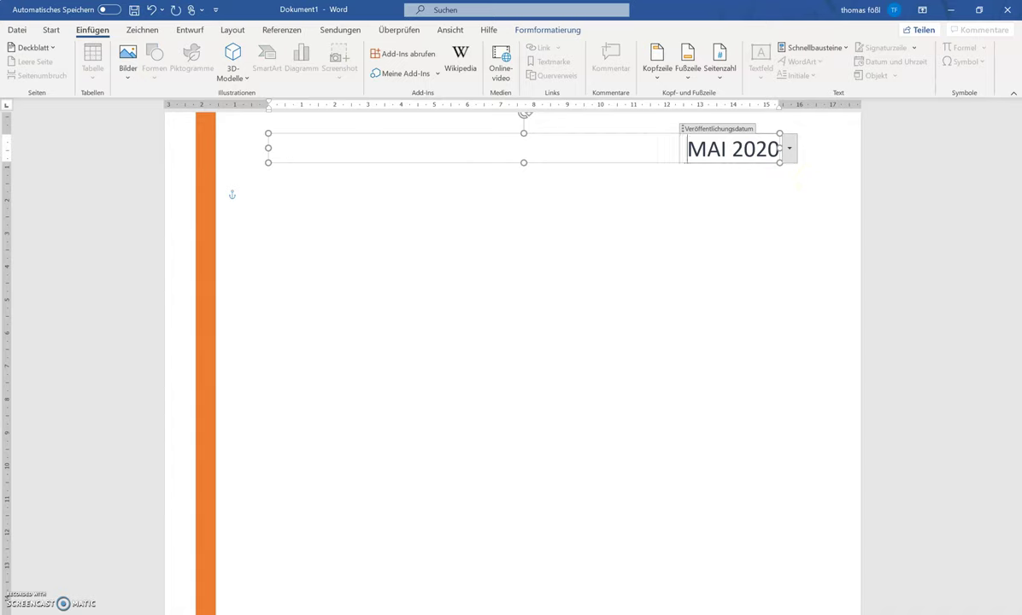
{"action": "left_click", "coordinate": [609, 267]}
{"action": "scroll", "coordinate": [612, 317], "scroll_direction": "down", "scroll_amount": 3}
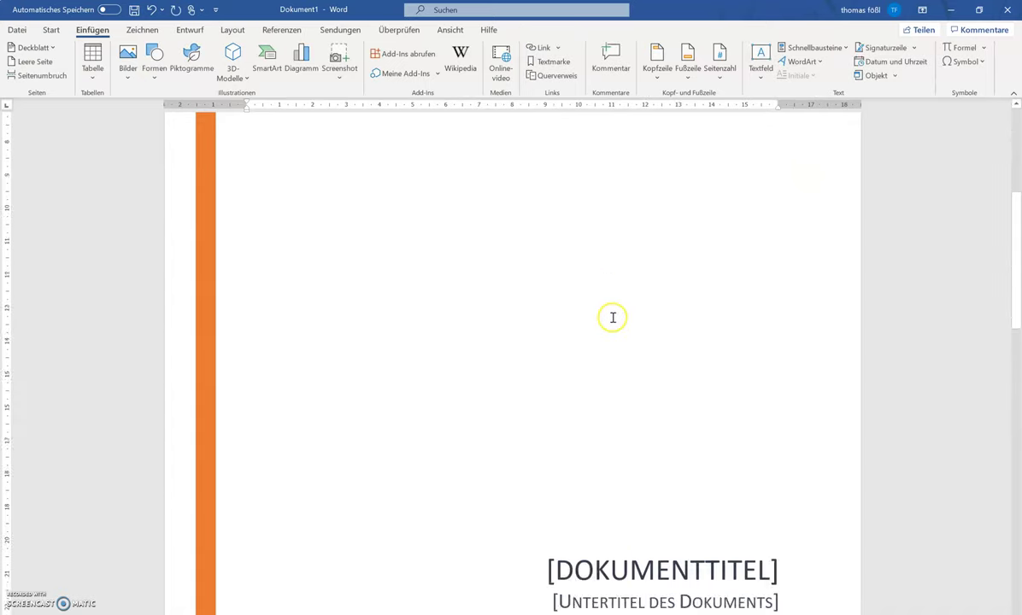
{"action": "scroll", "coordinate": [614, 312], "scroll_direction": "down", "scroll_amount": 4}
Enter 'SIZILIEN' as the cover title and 'EINE INSEL IM MITTELMEER' as the subtitle.
{"action": "left_click", "coordinate": [641, 305]}
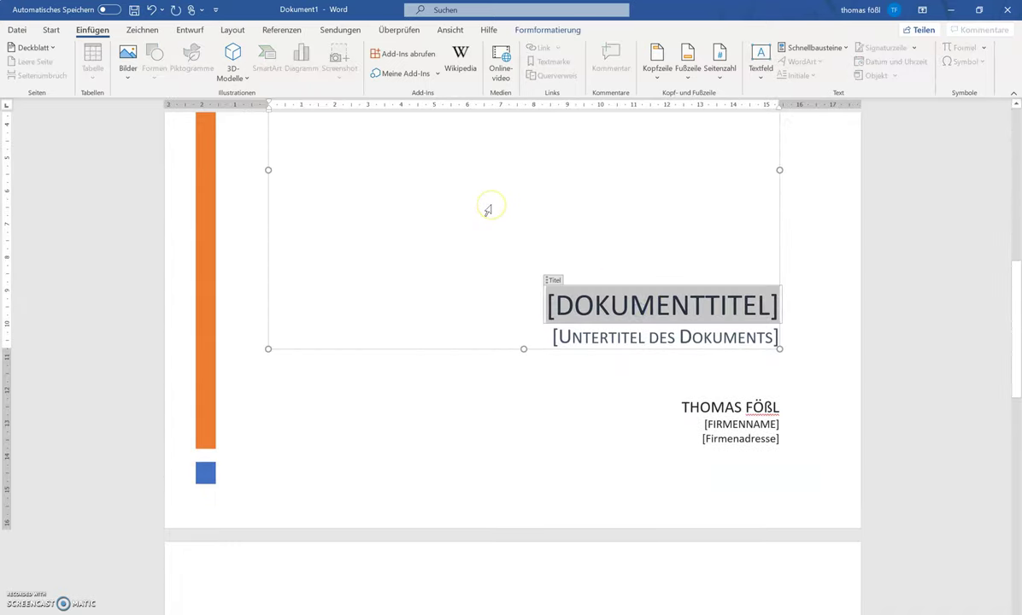
{"action": "type", "text": "SIZILIEN"}
{"action": "left_click", "coordinate": [563, 342]}
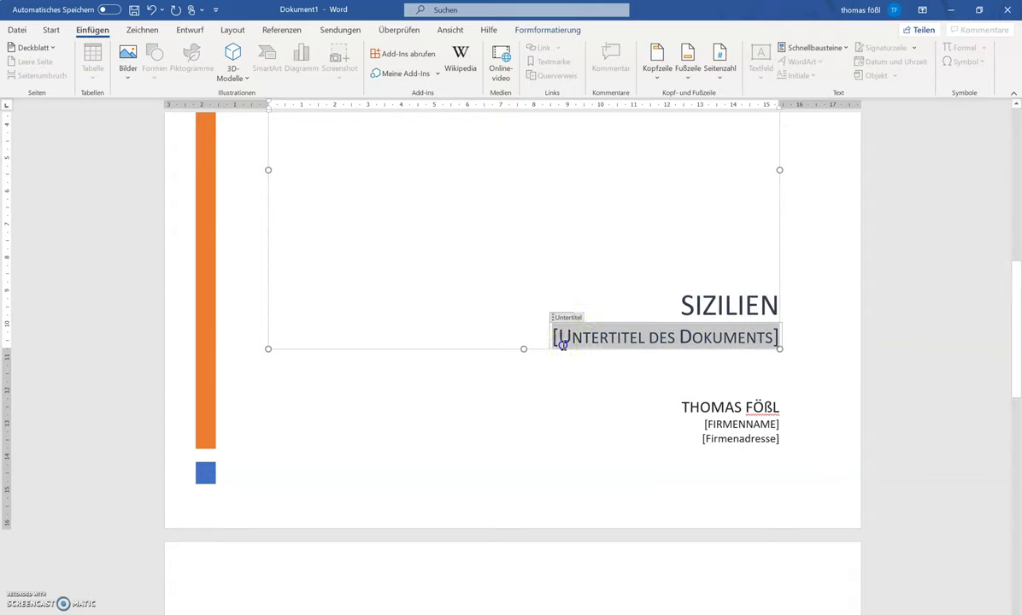
{"action": "type", "text": "EINE INSEL IM"}
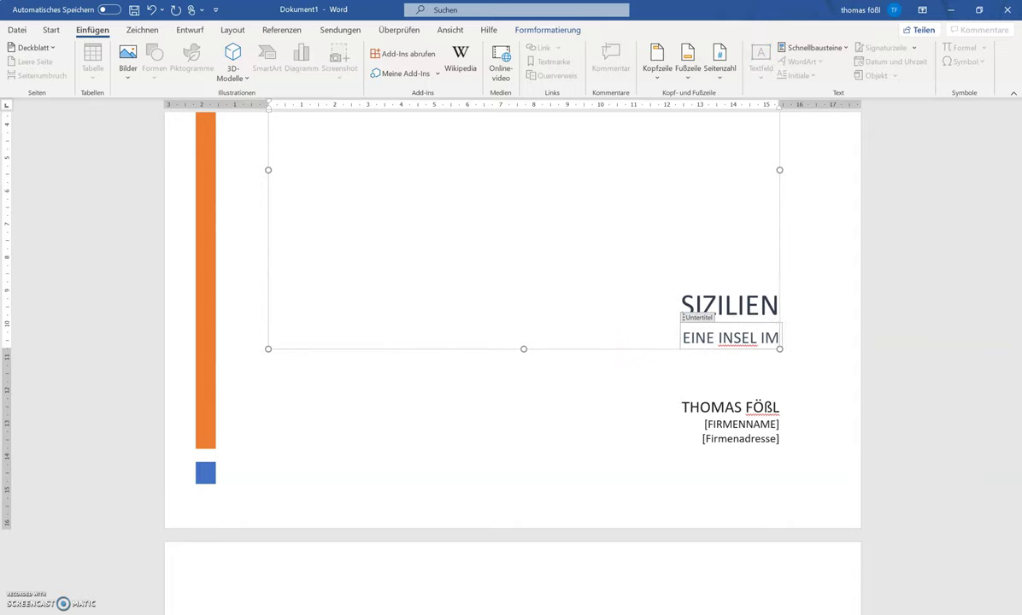
{"action": "type", "text": " MITTELMEER"}
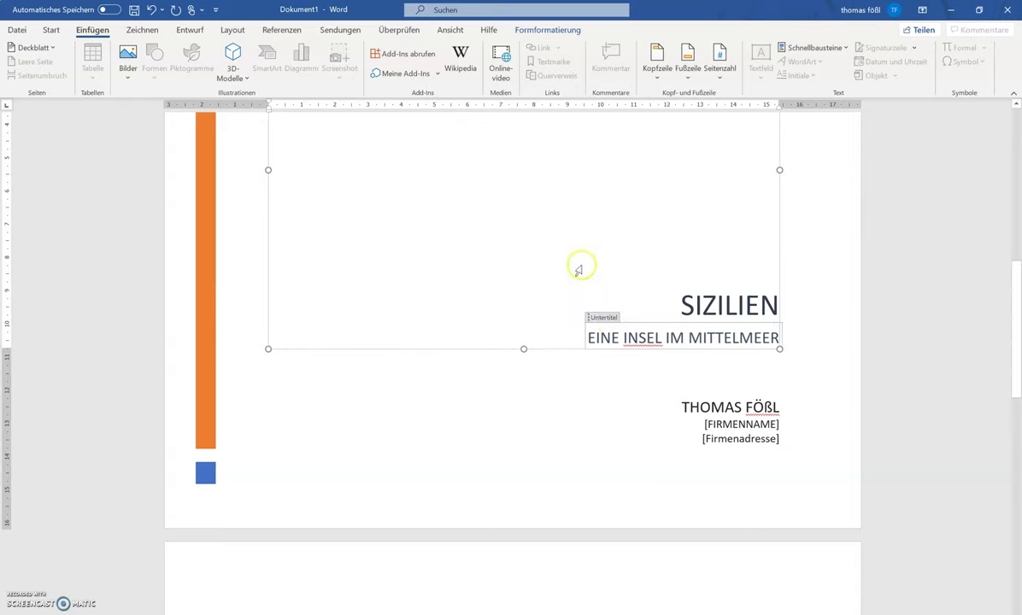
Correct the subtitle words to 'Insel' and 'Mittelmeer' using spelling suggestions.
{"action": "double_click", "coordinate": [604, 306]}
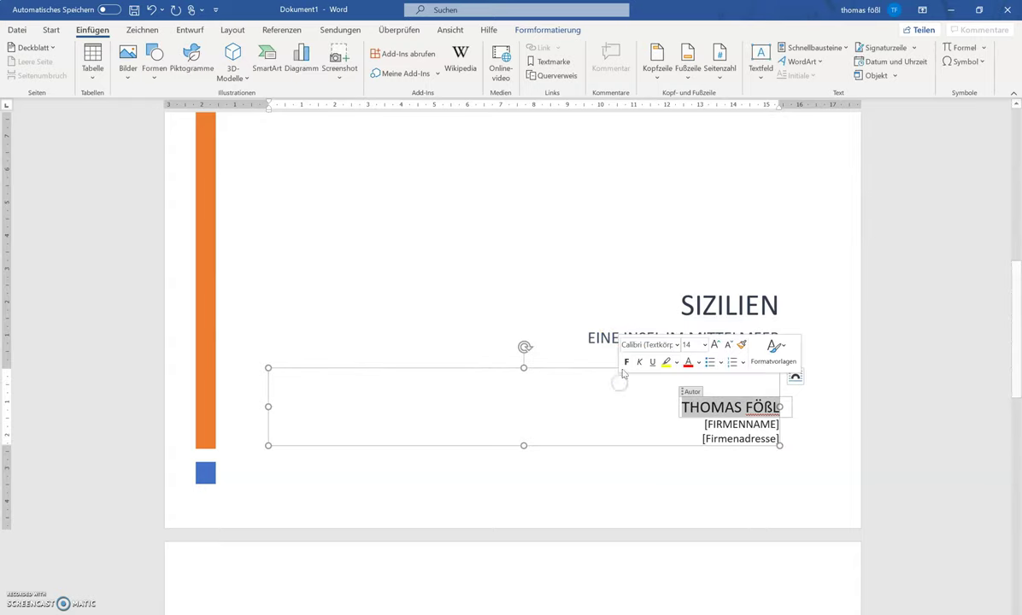
{"action": "mouse_move", "coordinate": [663, 318]}
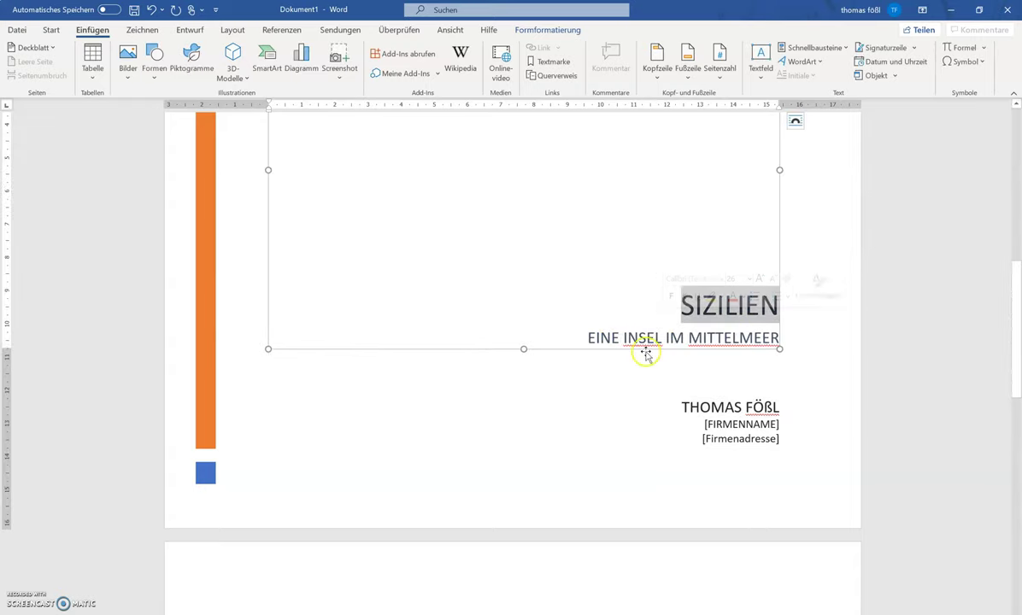
{"action": "left_click", "coordinate": [643, 337]}
{"action": "right_click", "coordinate": [643, 338]}
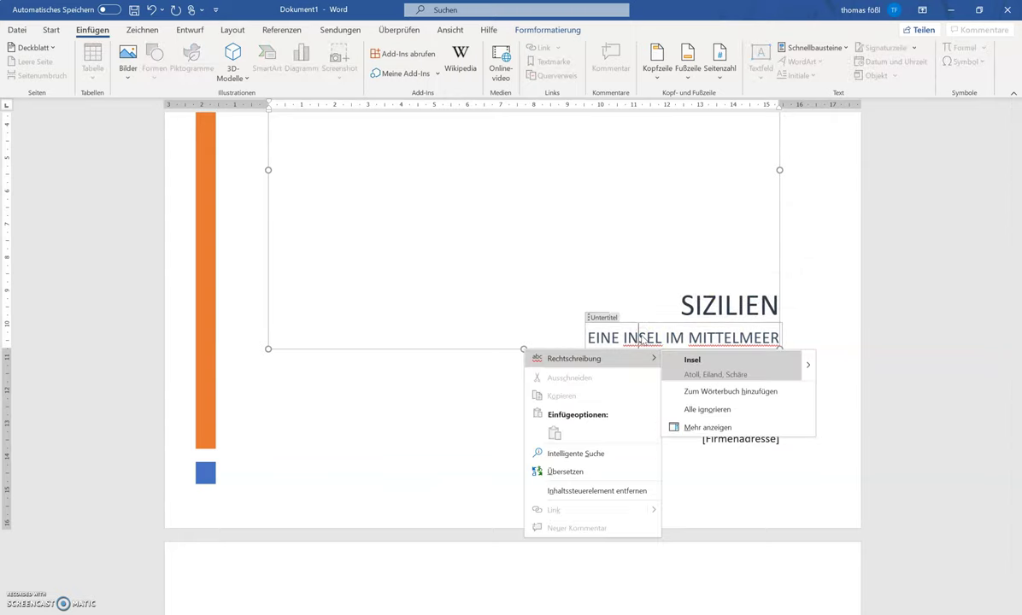
{"action": "left_click", "coordinate": [697, 360]}
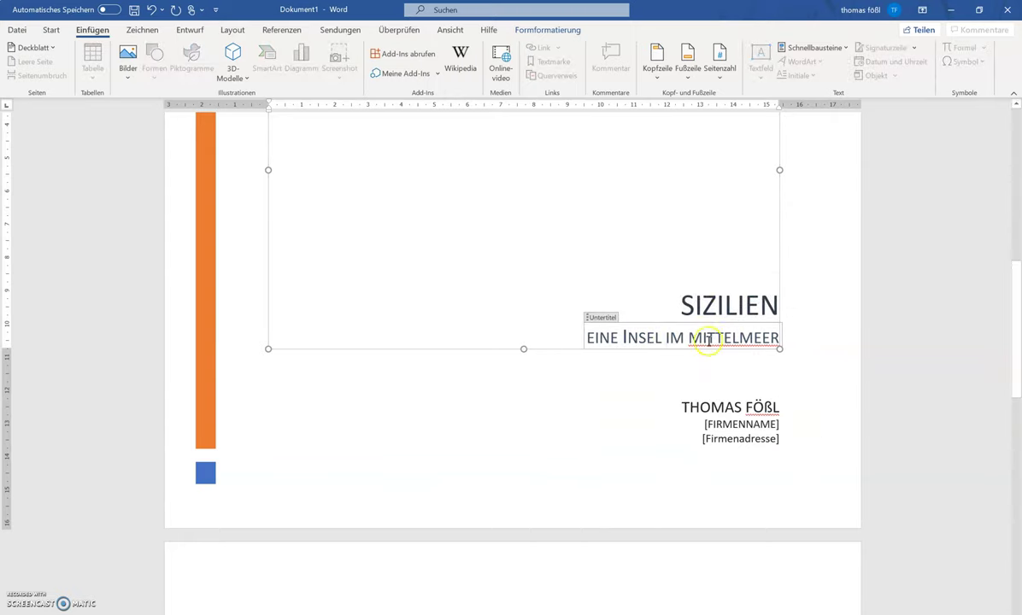
{"action": "right_click", "coordinate": [706, 339]}
{"action": "left_click", "coordinate": [846, 361]}
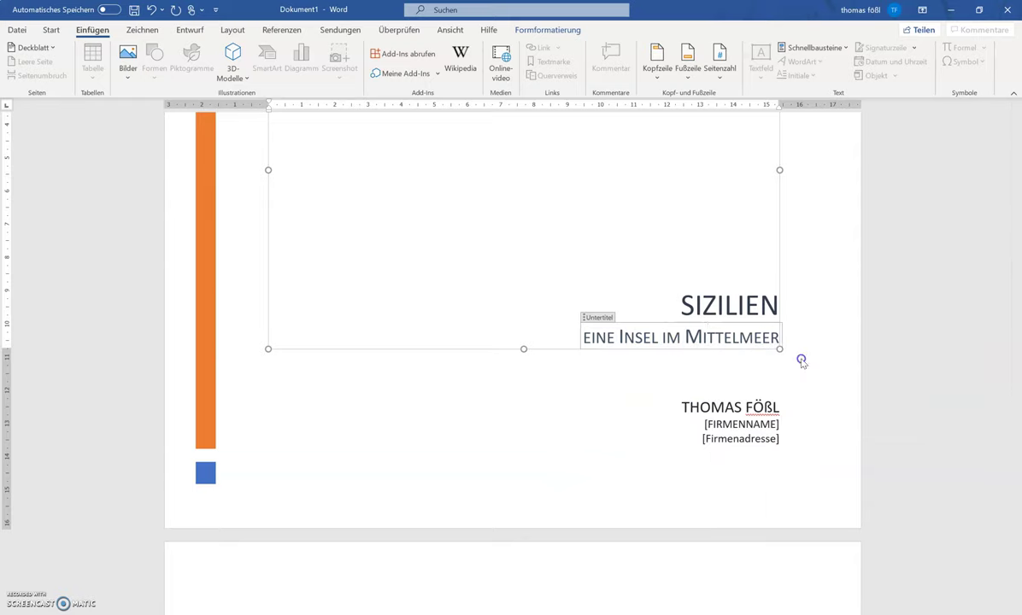
{"action": "left_click_drag", "start_coordinate": [780, 310], "coordinate": [623, 246]}
{"action": "left_click_drag", "start_coordinate": [591, 337], "coordinate": [583, 337]}
Retype the subtitle's first letter and enter 'GRG 13 WENZGASSE' as the company name.
{"action": "type", "text": "E"}
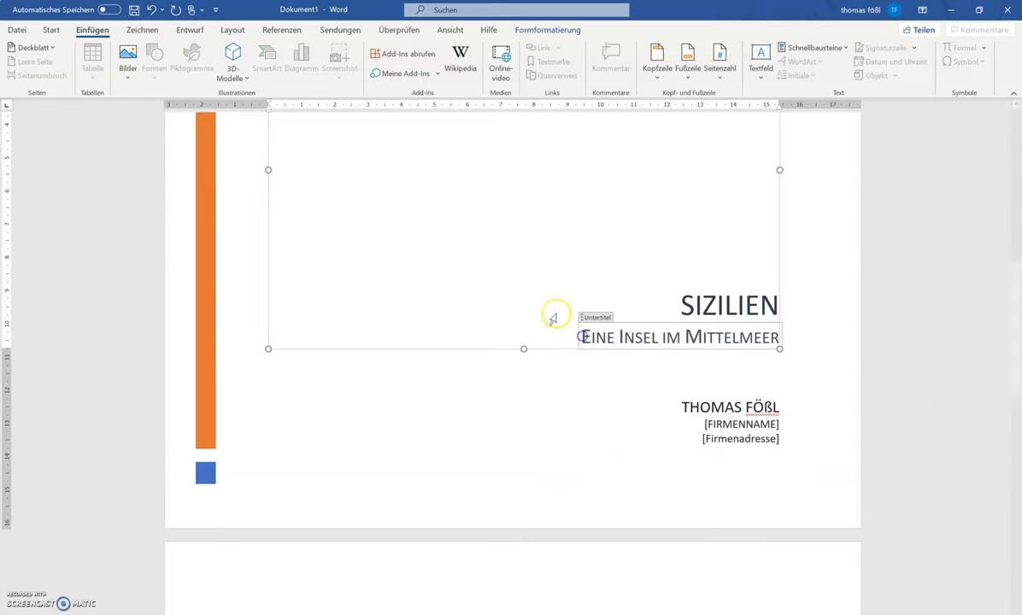
{"action": "left_click", "coordinate": [589, 422]}
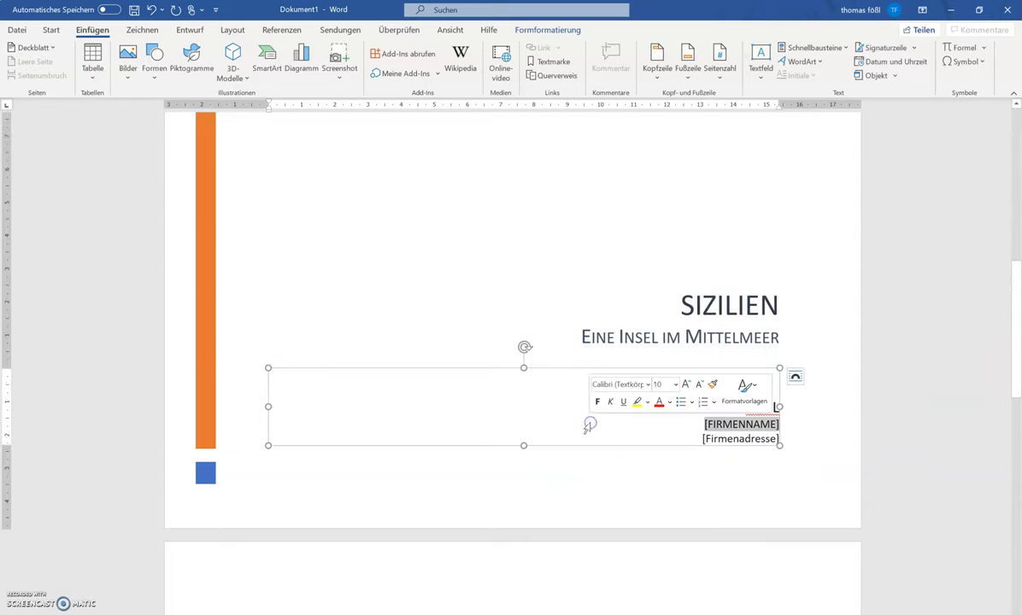
{"action": "left_click", "coordinate": [439, 274]}
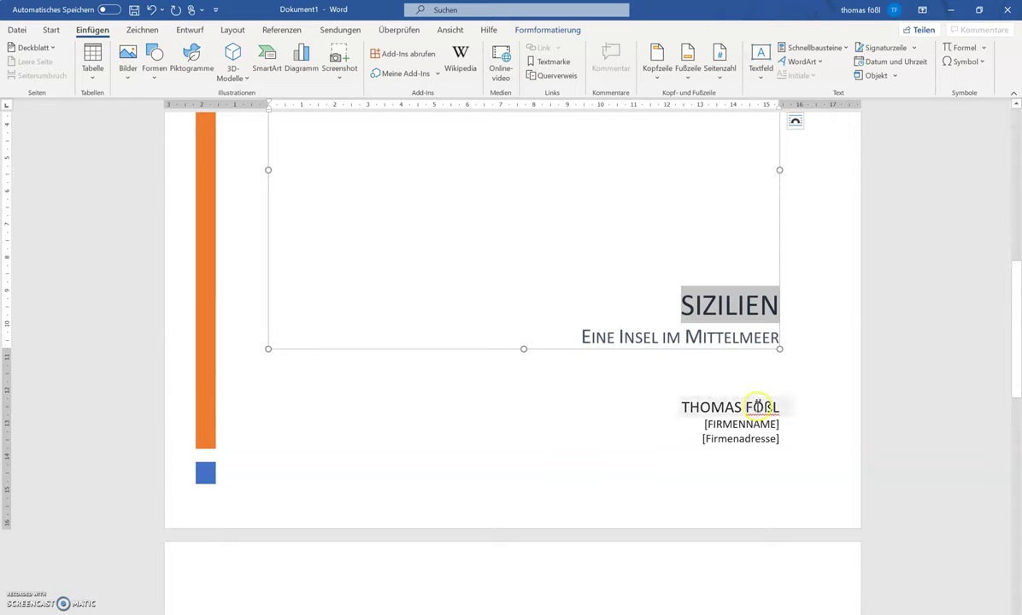
{"action": "left_click", "coordinate": [726, 425]}
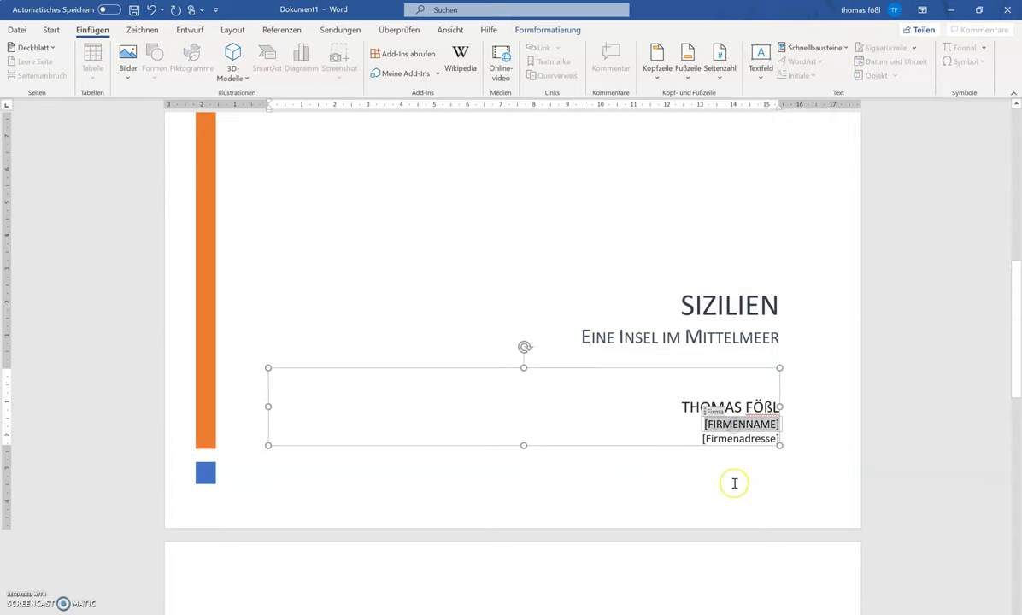
{"action": "type", "text": "WENZGASSE"}
{"action": "left_click", "coordinate": [720, 425]}
{"action": "type", "text": "GRG 13"}
Enter the school's street address in the company address field.
{"action": "left_click", "coordinate": [732, 441]}
{"action": "type", "text": "Wenzgasse 7, 1030"}
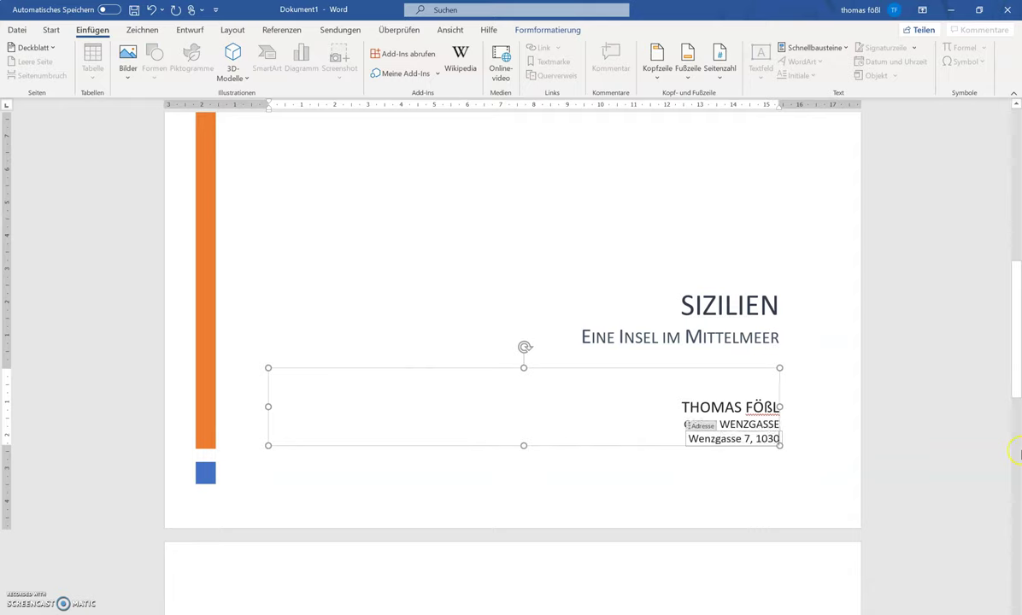
{"action": "type", "text": "2"}
{"action": "key", "text": "BackSpace"}
{"action": "type", "text": "130 Wien"}
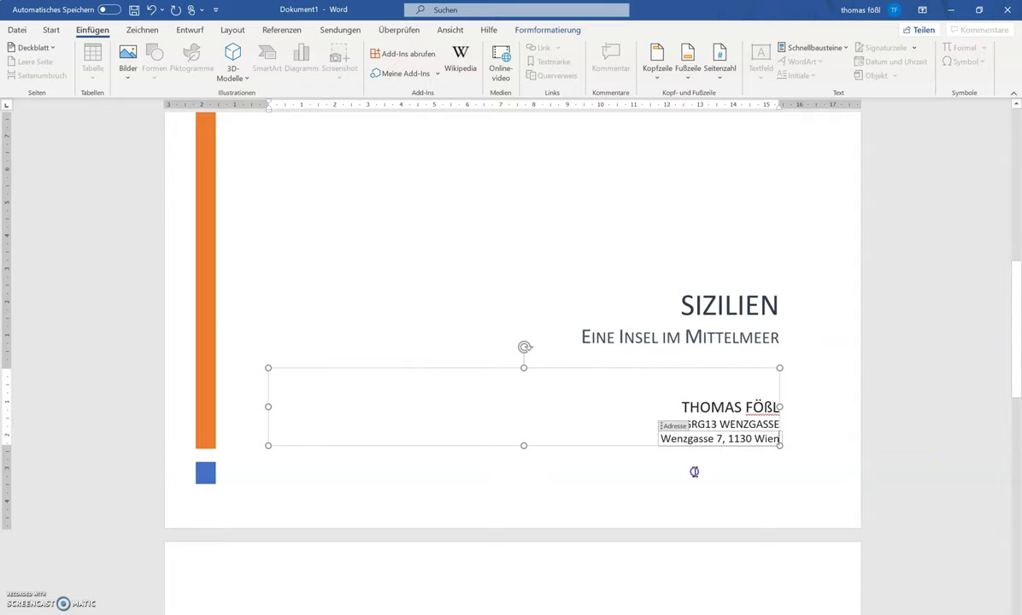
Deselect the cover text box and move to the empty page after the cover.
{"action": "left_click", "coordinate": [694, 473]}
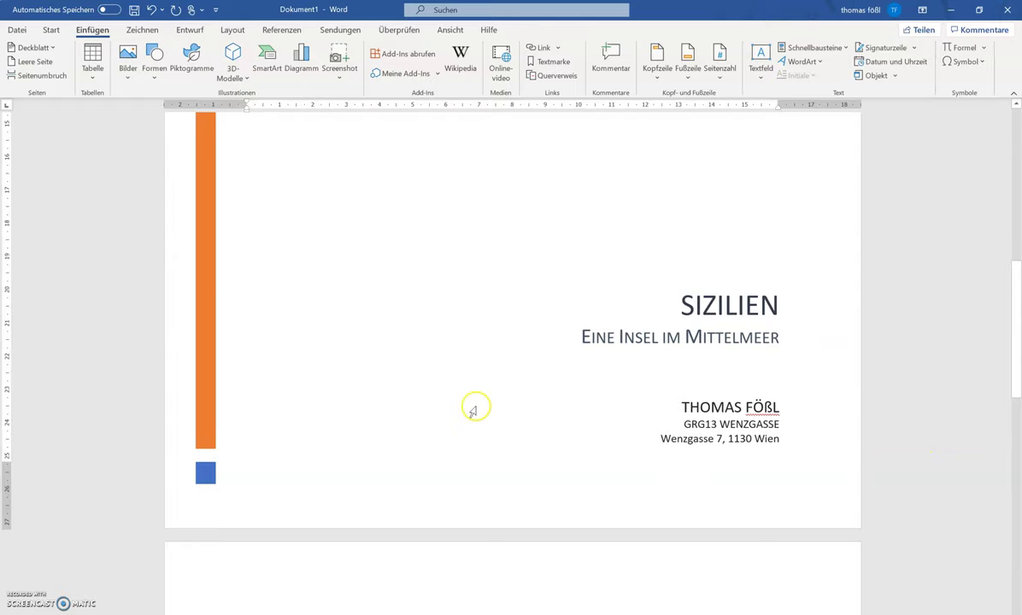
{"action": "scroll", "coordinate": [496, 491], "scroll_direction": "down", "scroll_amount": 5}
{"action": "scroll", "coordinate": [489, 458], "scroll_direction": "up", "scroll_amount": 5}
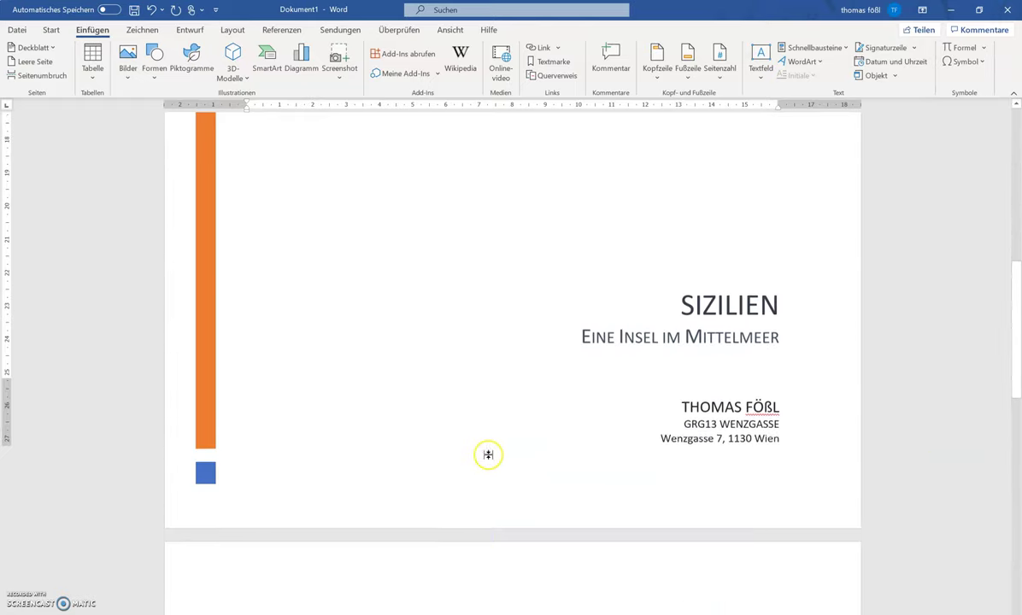
{"action": "scroll", "coordinate": [462, 400], "scroll_direction": "up", "scroll_amount": 3}
{"action": "scroll", "coordinate": [463, 402], "scroll_direction": "down", "scroll_amount": 8}
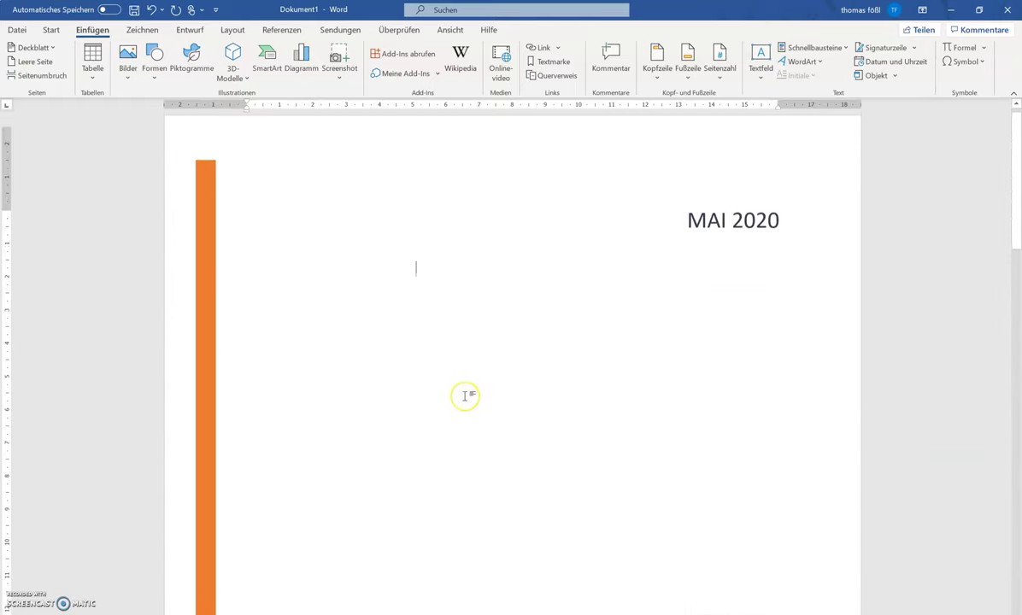
{"action": "scroll", "coordinate": [464, 400], "scroll_direction": "down", "scroll_amount": 4}
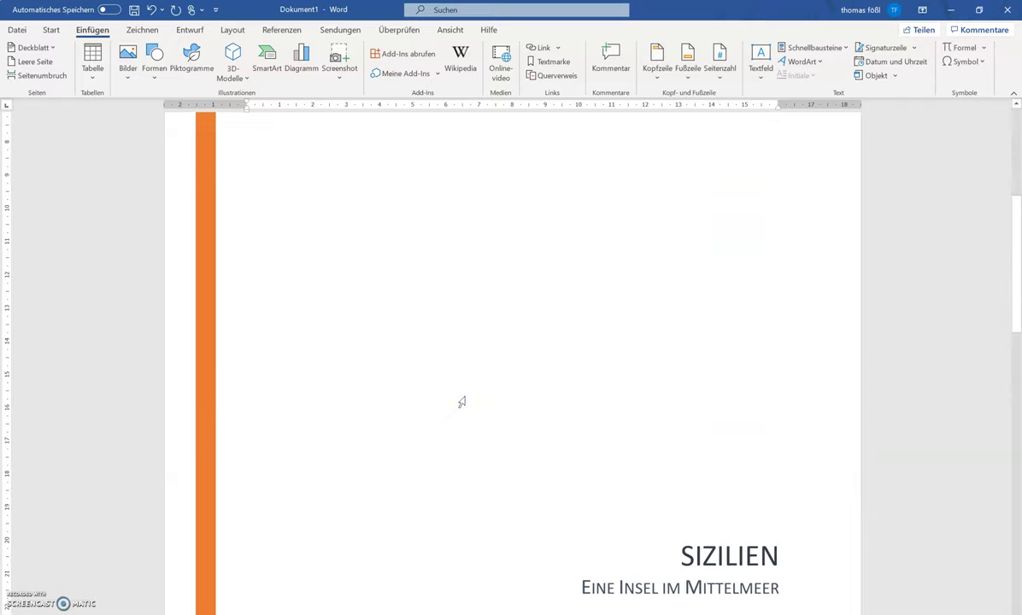
{"action": "scroll", "coordinate": [466, 397], "scroll_direction": "down", "scroll_amount": 5}
{"action": "scroll", "coordinate": [410, 410], "scroll_direction": "down", "scroll_amount": 1}
{"action": "left_click", "coordinate": [198, 239]}
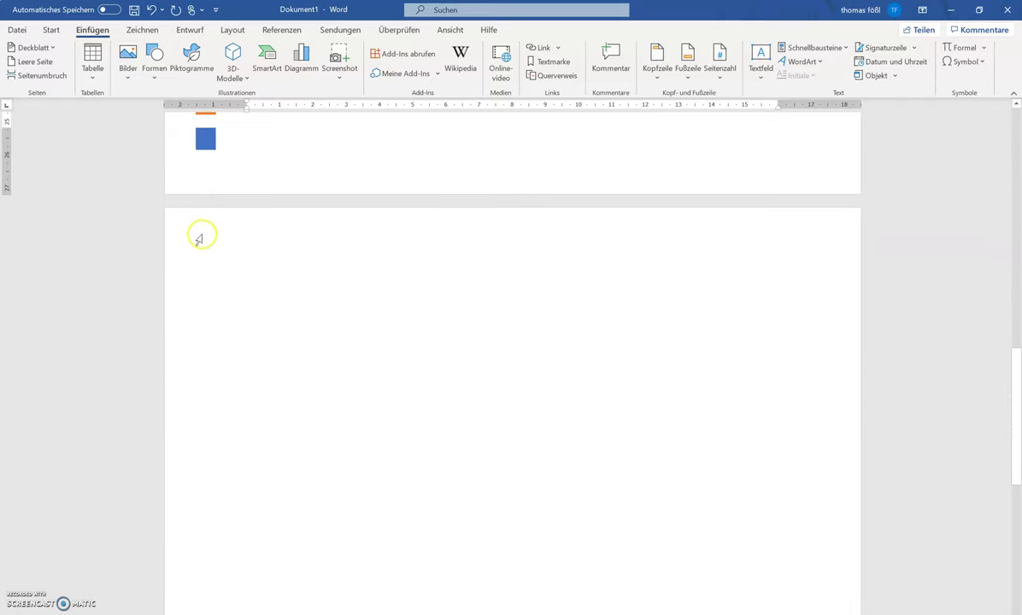
Type the heading 'Inhaltsverzeichnis' at the top of page 2 and fix its typos.
{"action": "left_click", "coordinate": [248, 280]}
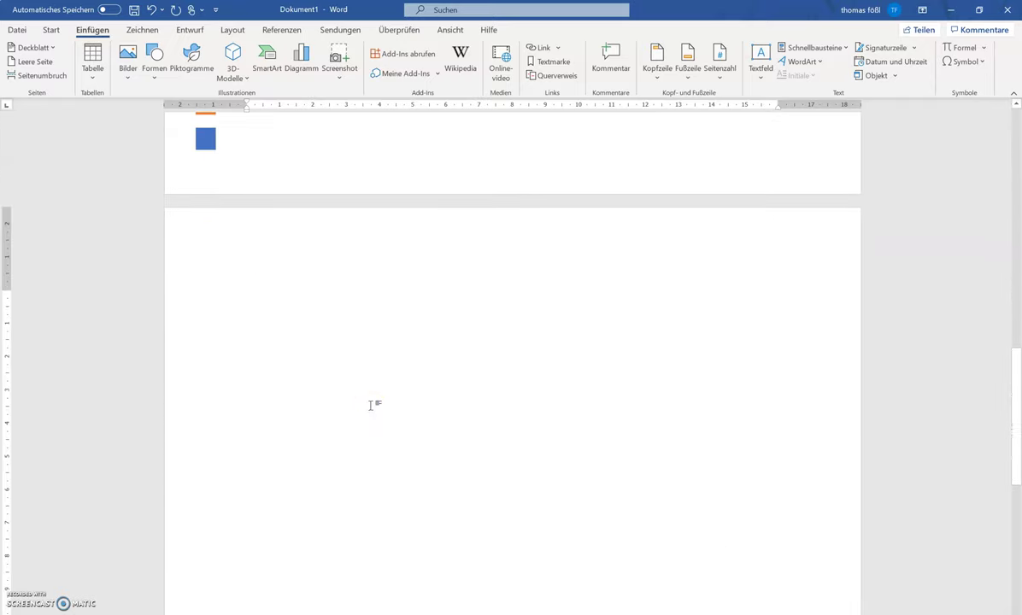
{"action": "type", "text": "Inhaltsverzeichnis"}
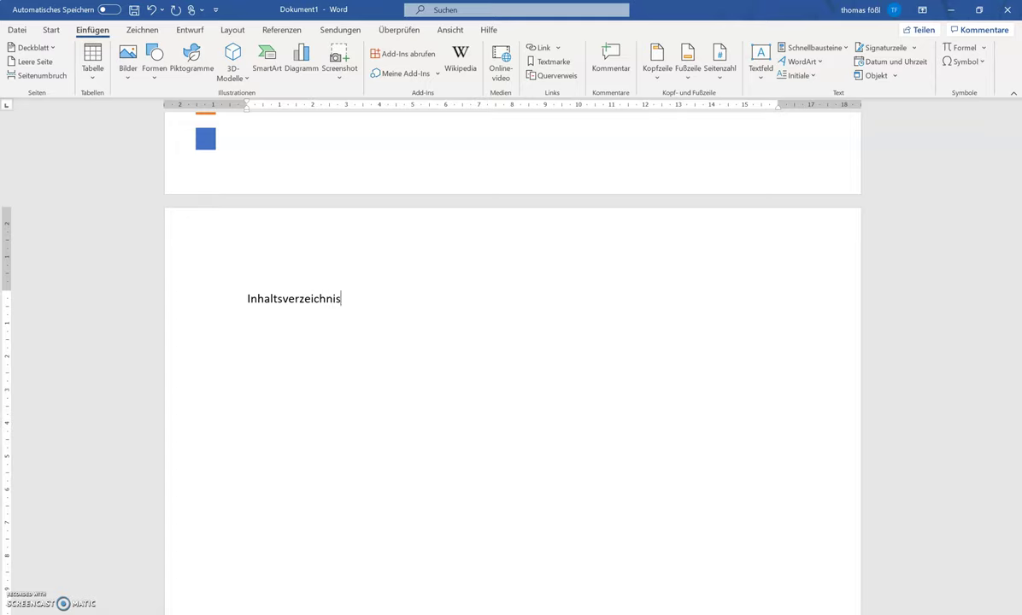
{"action": "key", "text": "Return"}
{"action": "key", "text": "Return"}
{"action": "key", "text": "Return"}
{"action": "key", "text": "Return"}
{"action": "key", "text": "Return"}
{"action": "key", "text": "Return"}
{"action": "key", "text": "Return"}
{"action": "key", "text": "Return"}
{"action": "key", "text": "Return"}
{"action": "key", "text": "Return"}
{"action": "key", "text": "Return"}
{"action": "key", "text": "Return"}
{"action": "key", "text": "Return"}
{"action": "key", "text": "Return"}
{"action": "key", "text": "Return"}
{"action": "key", "text": "Return"}
{"action": "key", "text": "Return"}
{"action": "key", "text": "Return"}
{"action": "key", "text": "Return"}
{"action": "key", "text": "Return"}
{"action": "key", "text": "Return"}
{"action": "key", "text": "Return"}
{"action": "key", "text": "BackSpace"}
{"action": "key", "text": "BackSpace"}
{"action": "key", "text": "BackSpace"}
{"action": "key", "text": "BackSpace"}
{"action": "key", "text": "BackSpace"}
{"action": "key", "text": "BackSpace"}
{"action": "type", "text": "s"}
{"action": "key", "text": "Return"}
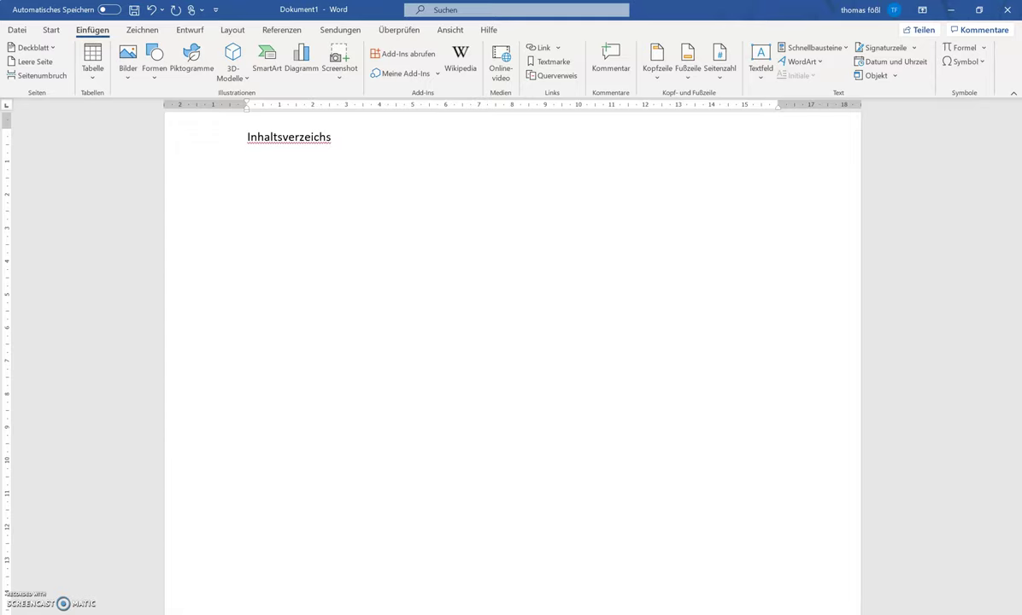
{"action": "left_click", "coordinate": [321, 137]}
{"action": "key", "text": "BackSpace"}
{"action": "type", "text": "nis"}
{"action": "left_click", "coordinate": [248, 162]}
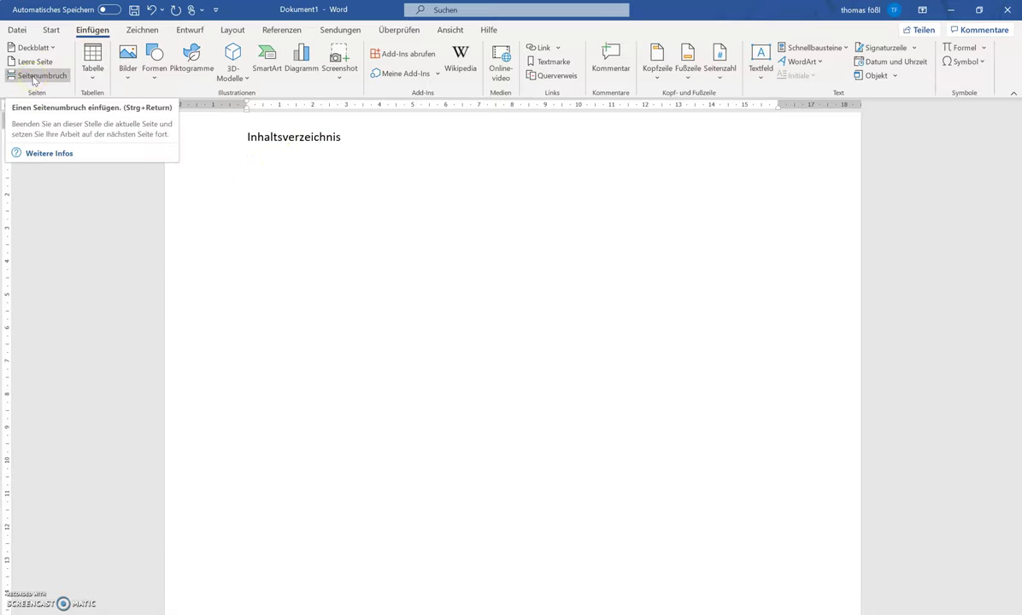
Insert a page break and type 'Text fakldjflasfjlaskgjoiawig' on the new page.
{"action": "left_click", "coordinate": [35, 77]}
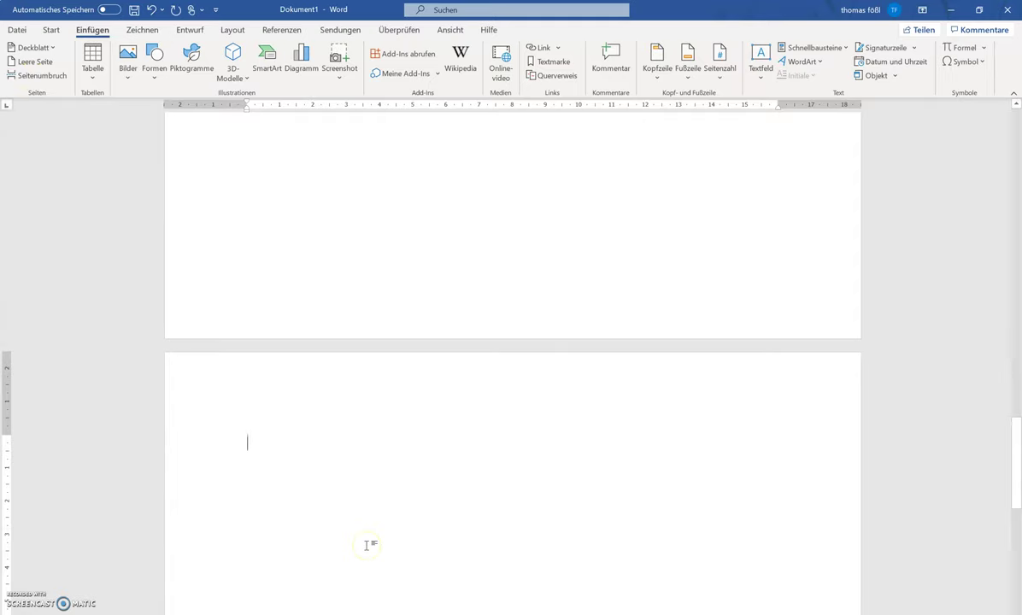
{"action": "type", "text": "Text fakldjflasfjlaskgjoiawig"}
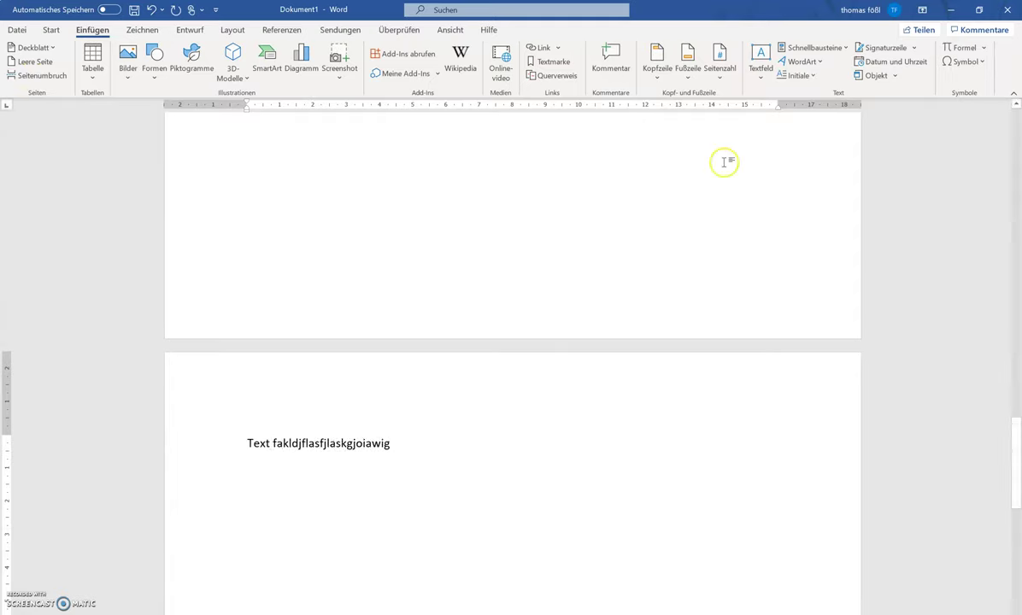
{"action": "scroll", "coordinate": [723, 161], "scroll_direction": "up", "scroll_amount": 3}
{"action": "scroll", "coordinate": [667, 246], "scroll_direction": "down", "scroll_amount": 3}
{"action": "scroll", "coordinate": [628, 320], "scroll_direction": "down", "scroll_amount": 1}
{"action": "scroll", "coordinate": [625, 320], "scroll_direction": "up", "scroll_amount": 3}
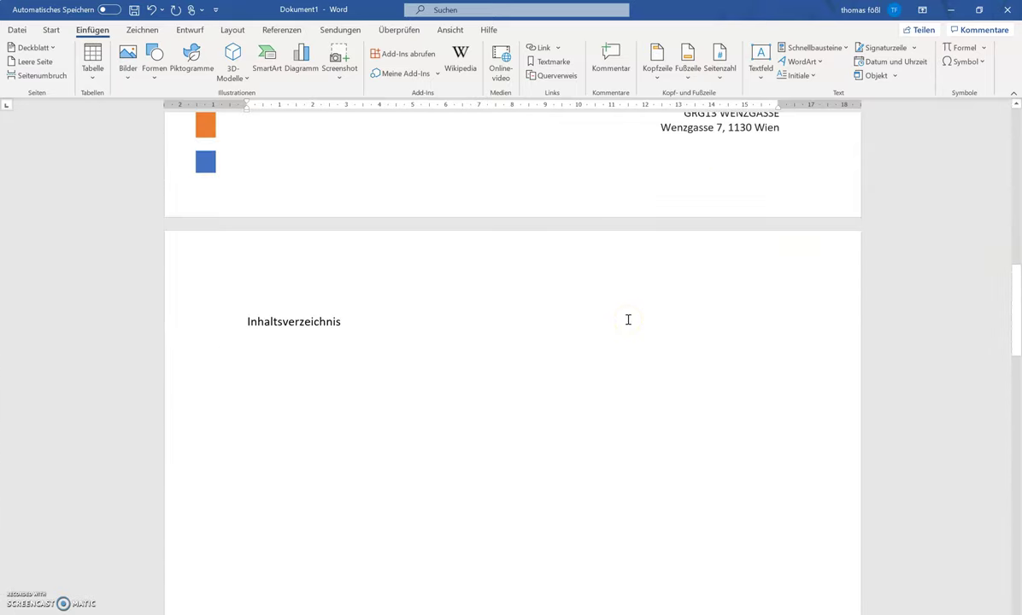
{"action": "left_click", "coordinate": [627, 316]}
{"action": "left_click", "coordinate": [505, 309]}
{"action": "scroll", "coordinate": [389, 326], "scroll_direction": "down", "scroll_amount": 5}
{"action": "scroll", "coordinate": [393, 325], "scroll_direction": "down", "scroll_amount": 3}
{"action": "scroll", "coordinate": [376, 367], "scroll_direction": "down", "scroll_amount": 5}
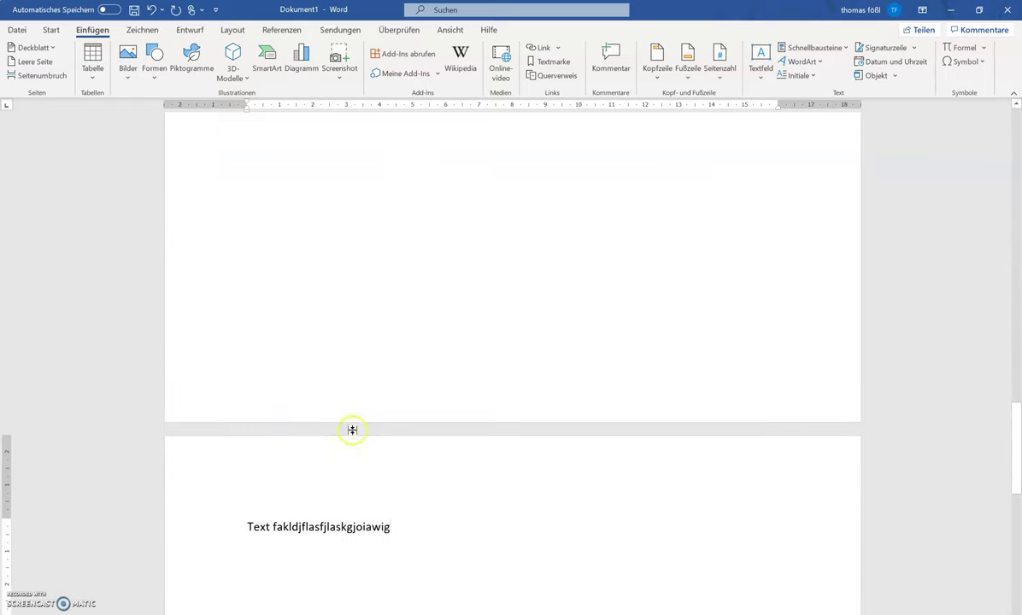
Insert the right-aligned Einfache Zahl 3 page number at the bottom of the page.
{"action": "double_click", "coordinate": [246, 385]}
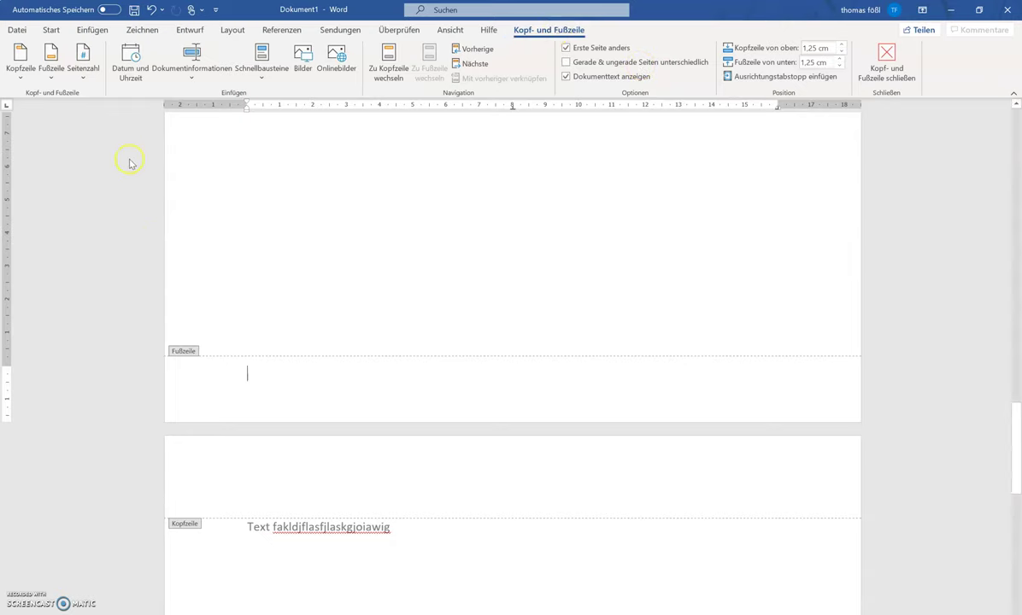
{"action": "left_click", "coordinate": [84, 79]}
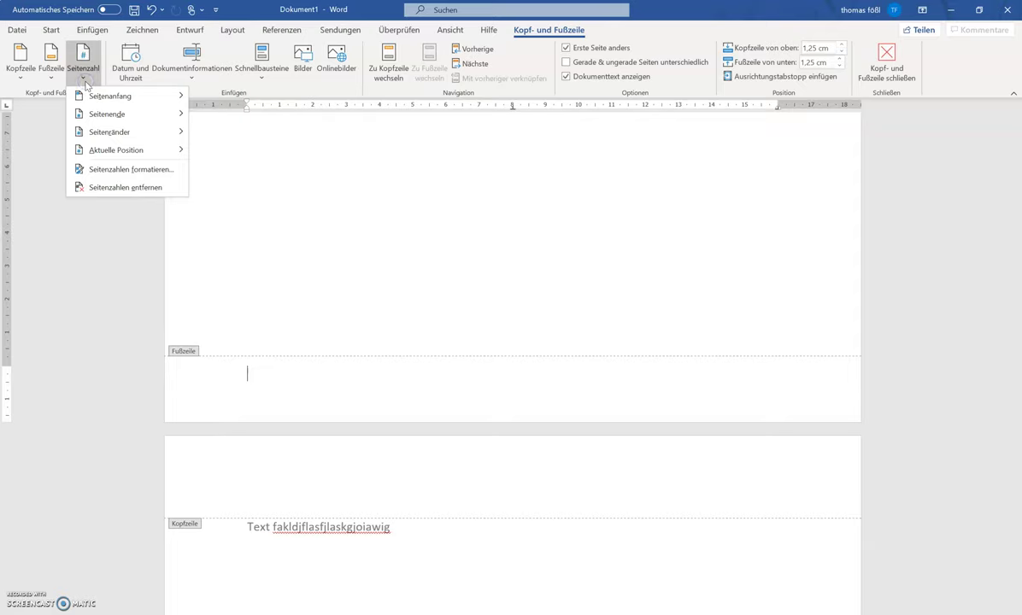
{"action": "mouse_move", "coordinate": [109, 118]}
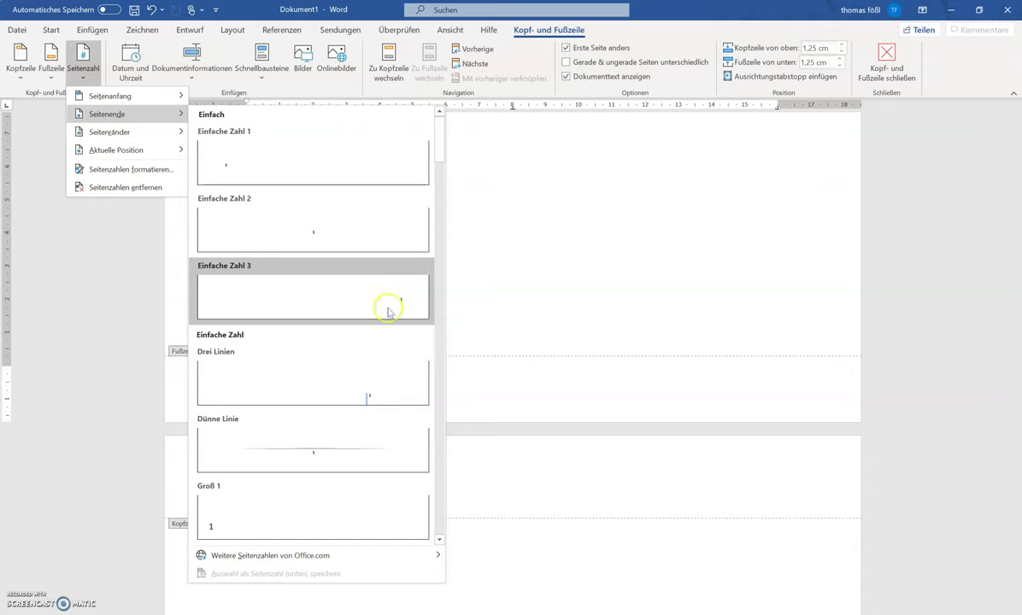
{"action": "left_click", "coordinate": [362, 299]}
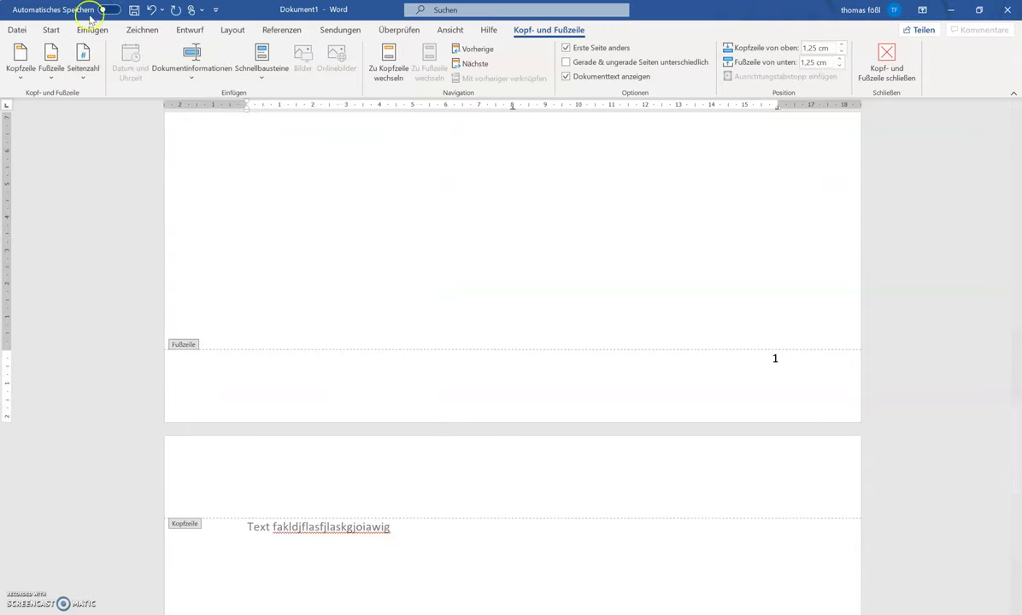
{"action": "left_click", "coordinate": [52, 30]}
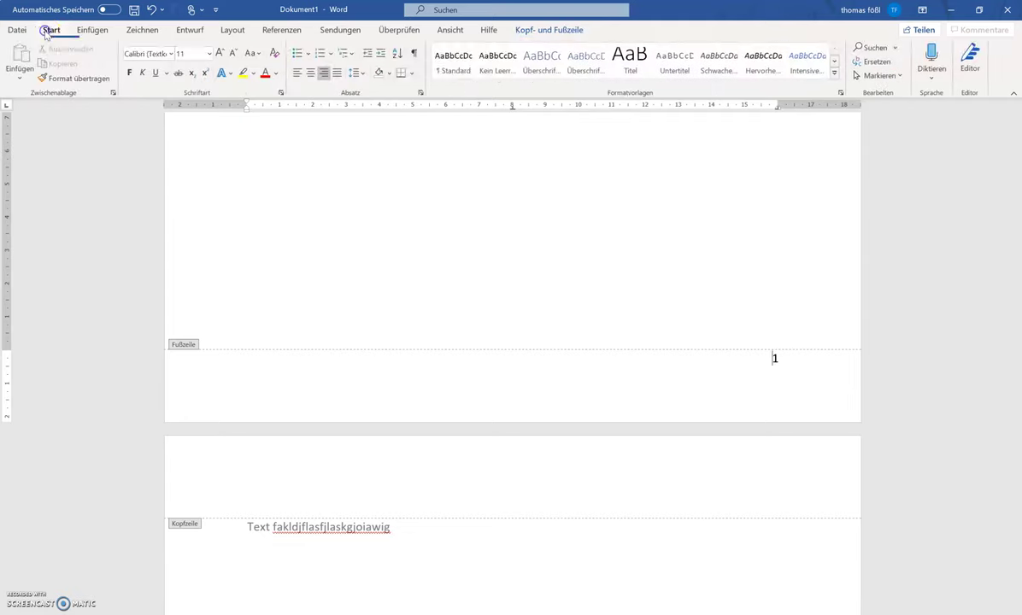
Delete the empty paragraph in the footer, then hide the formatting marks.
{"action": "left_click", "coordinate": [415, 53]}
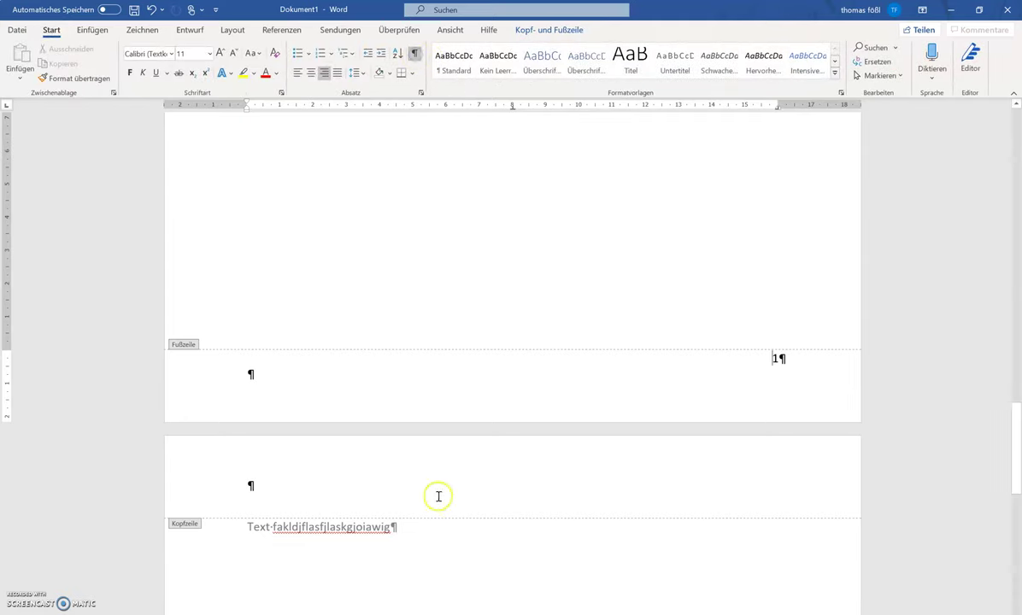
{"action": "double_click", "coordinate": [246, 374]}
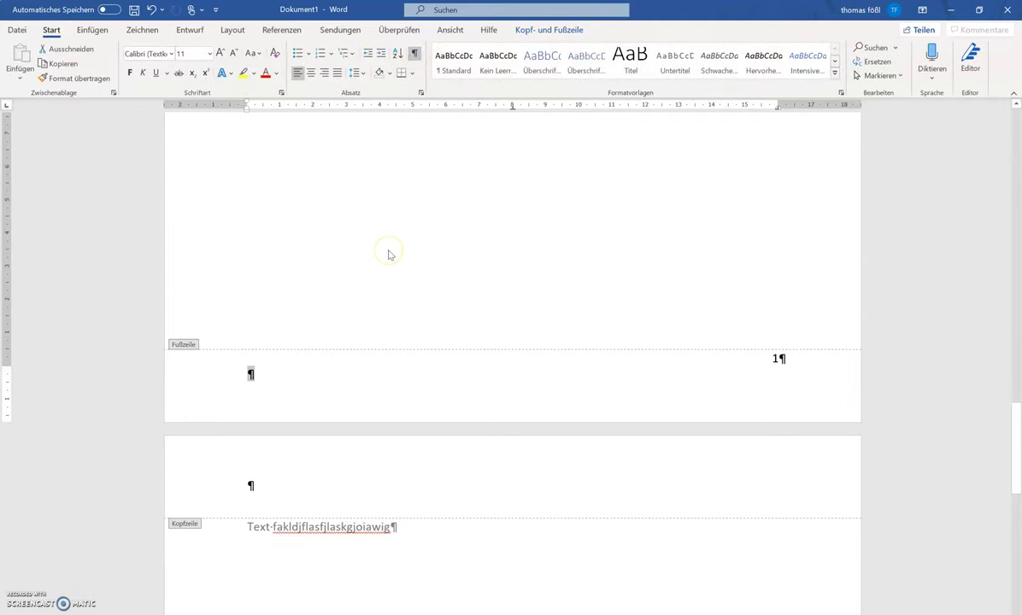
{"action": "key", "text": "Delete"}
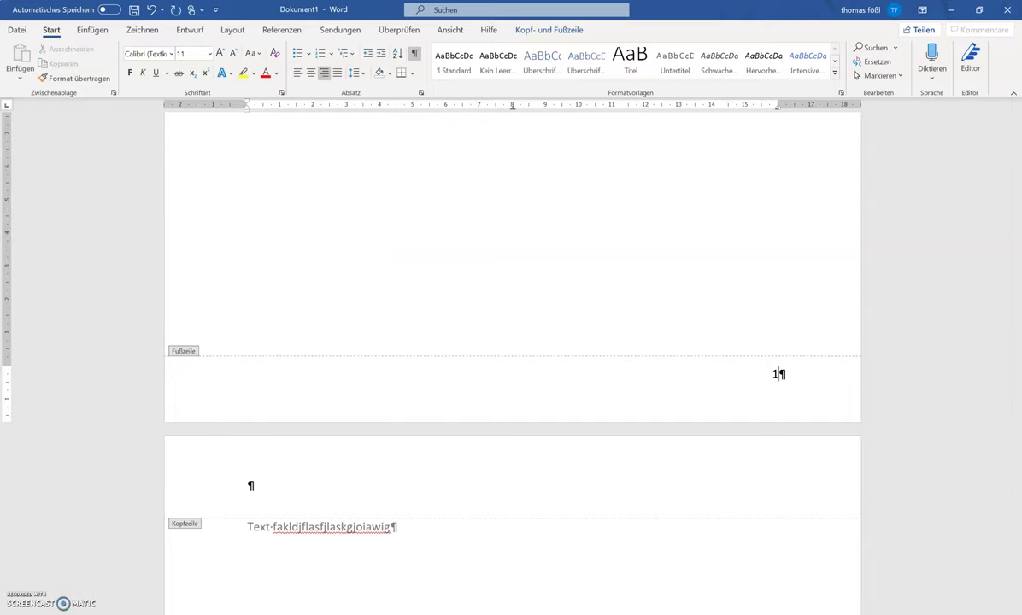
{"action": "left_click", "coordinate": [417, 55]}
Scroll through the pages to check each footer's page number.
{"action": "scroll", "coordinate": [517, 260], "scroll_direction": "up", "scroll_amount": 10}
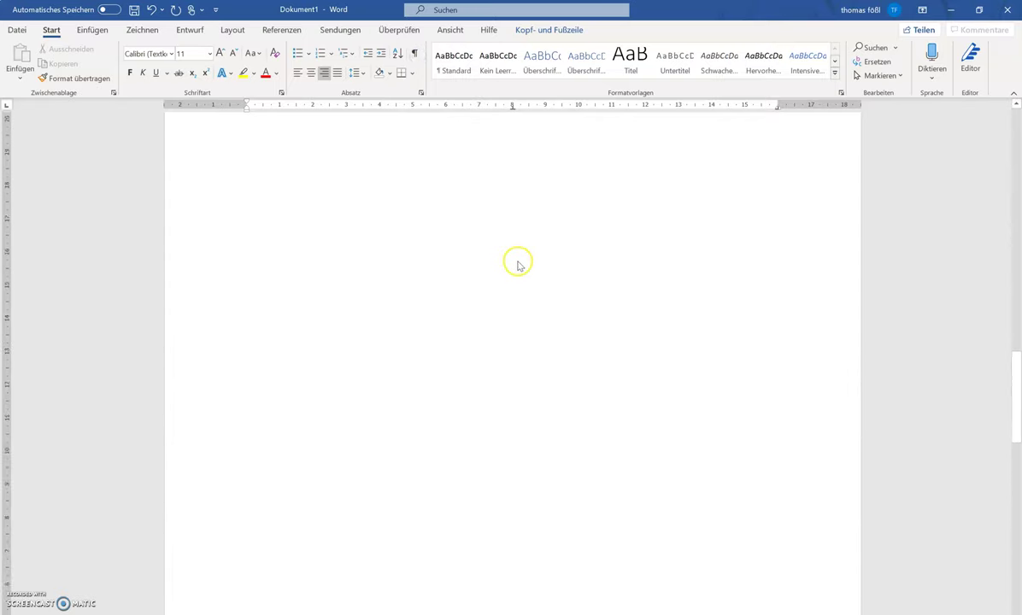
{"action": "scroll", "coordinate": [604, 325], "scroll_direction": "up", "scroll_amount": 10}
{"action": "scroll", "coordinate": [425, 219], "scroll_direction": "up", "scroll_amount": 5}
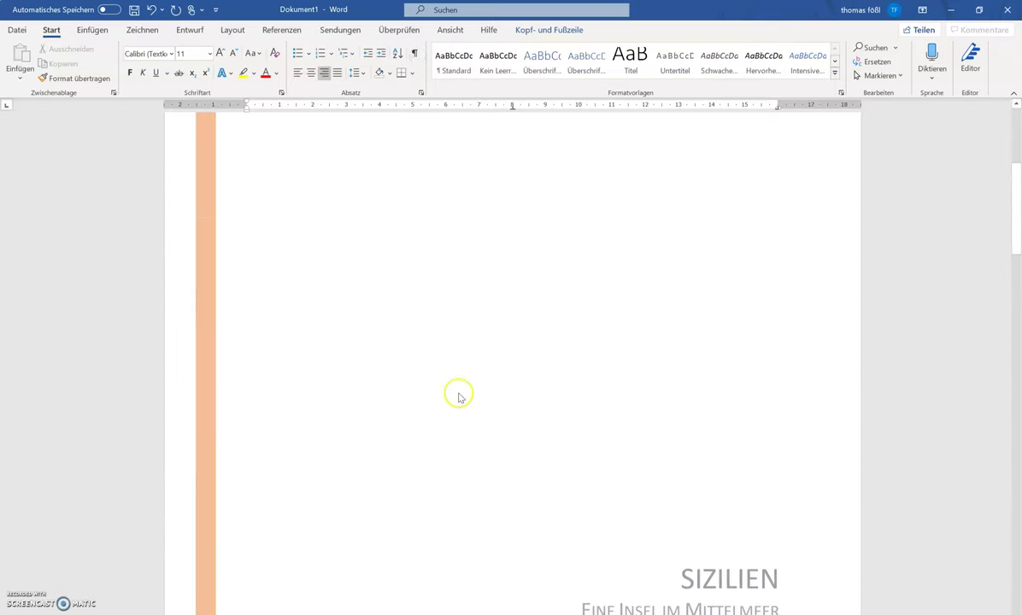
{"action": "scroll", "coordinate": [458, 250], "scroll_direction": "down", "scroll_amount": 4}
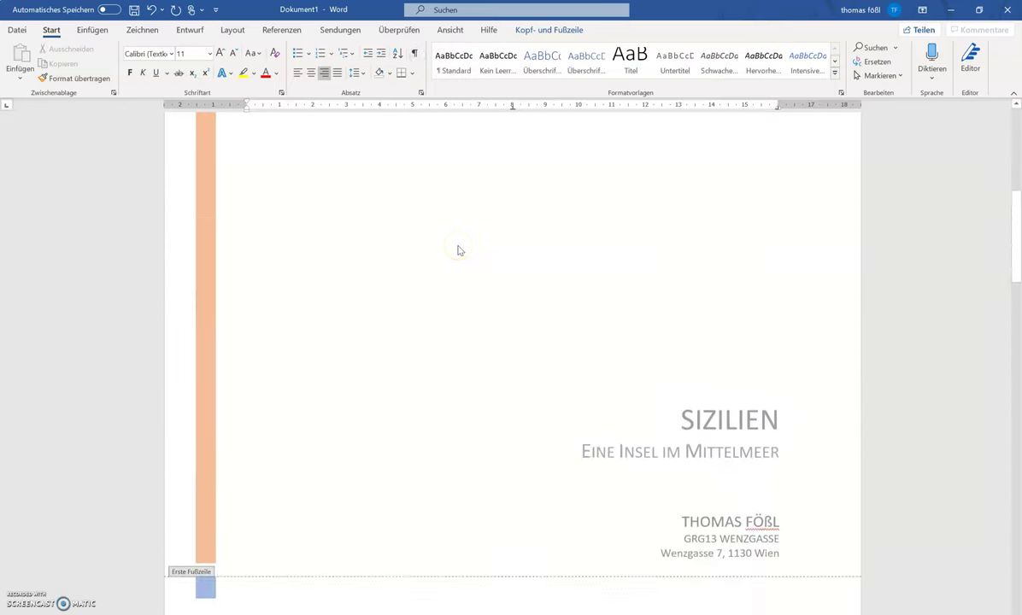
{"action": "scroll", "coordinate": [459, 251], "scroll_direction": "down", "scroll_amount": 3}
{"action": "scroll", "coordinate": [458, 249], "scroll_direction": "down", "scroll_amount": 8}
{"action": "scroll", "coordinate": [456, 251], "scroll_direction": "down", "scroll_amount": 15}
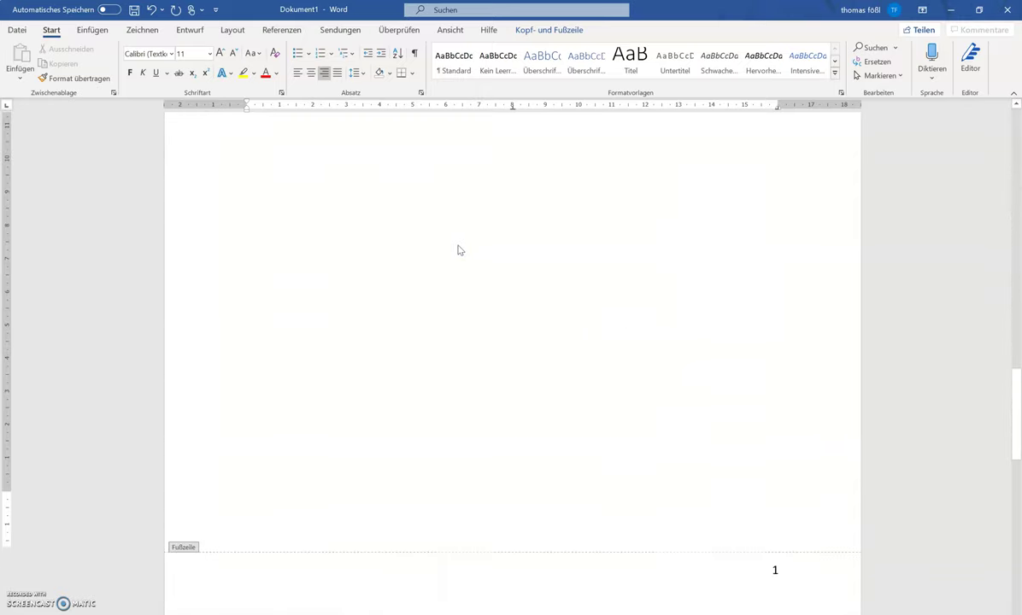
{"action": "left_click", "coordinate": [726, 447]}
{"action": "scroll", "coordinate": [727, 450], "scroll_direction": "up", "scroll_amount": 10}
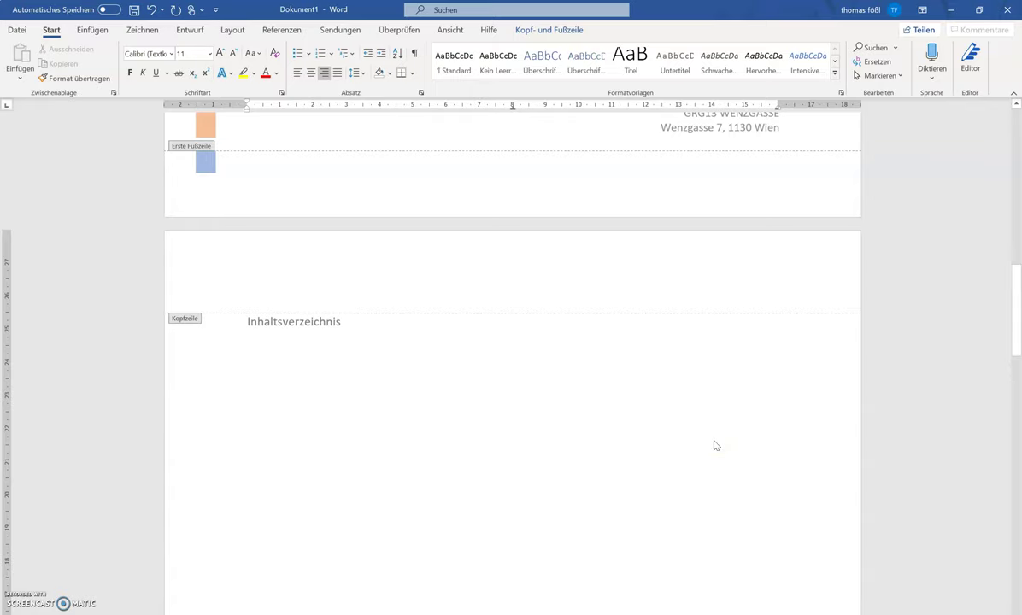
{"action": "left_click", "coordinate": [705, 428]}
{"action": "scroll", "coordinate": [650, 431], "scroll_direction": "down", "scroll_amount": 7}
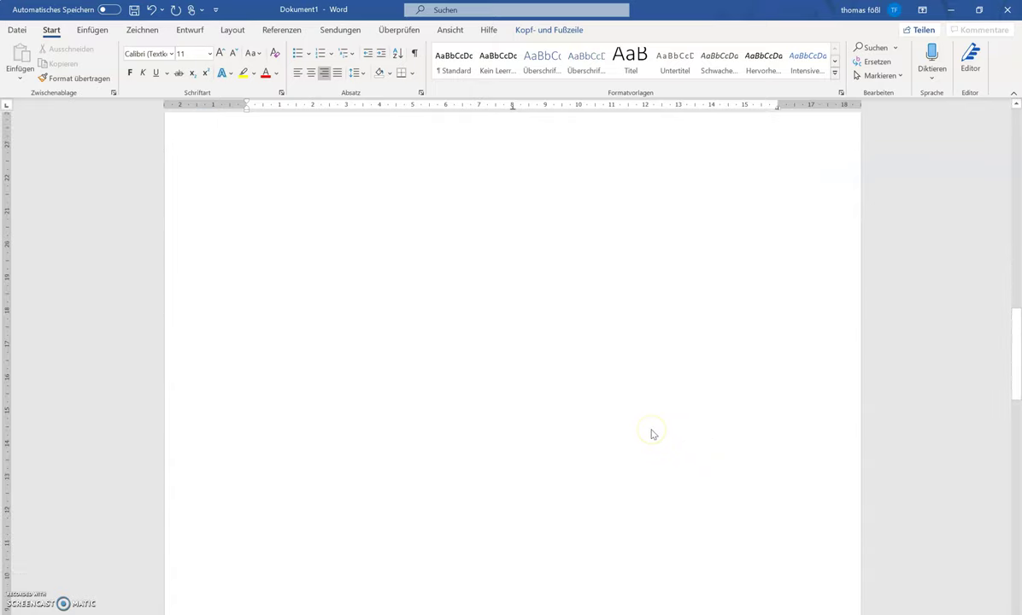
{"action": "scroll", "coordinate": [714, 473], "scroll_direction": "up", "scroll_amount": 5}
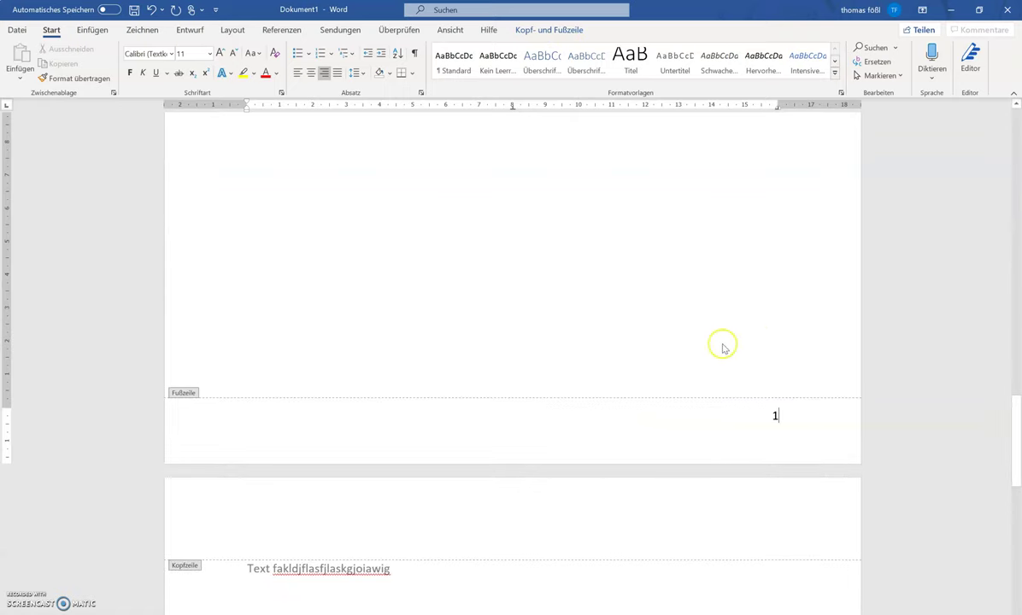
Turn Erste Seite anders off and back on so the cover footer shows no number.
{"action": "double_click", "coordinate": [711, 421]}
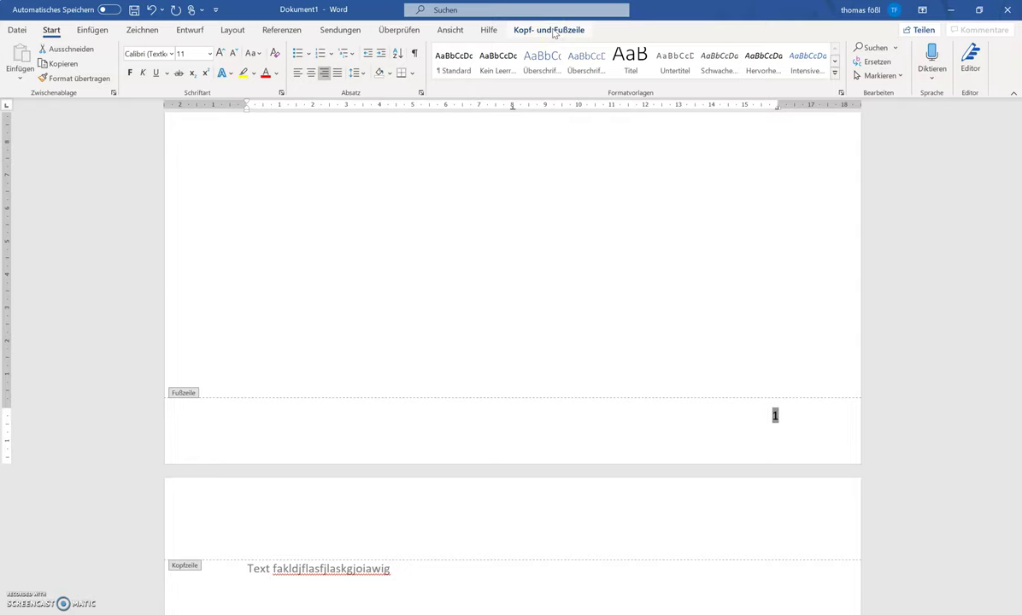
{"action": "left_click", "coordinate": [555, 32]}
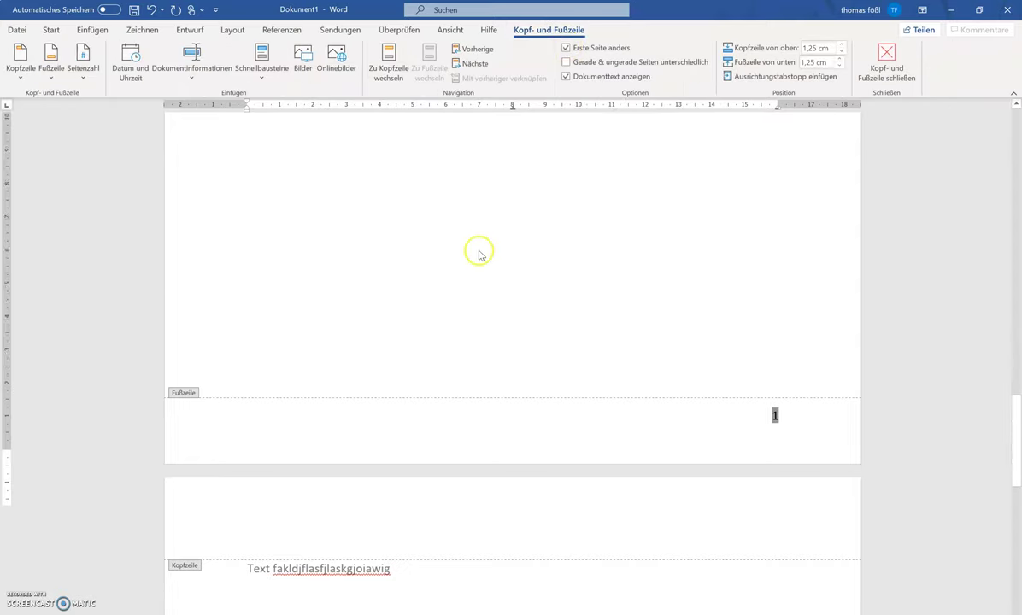
{"action": "scroll", "coordinate": [479, 250], "scroll_direction": "up", "scroll_amount": 7}
{"action": "scroll", "coordinate": [481, 249], "scroll_direction": "up", "scroll_amount": 3}
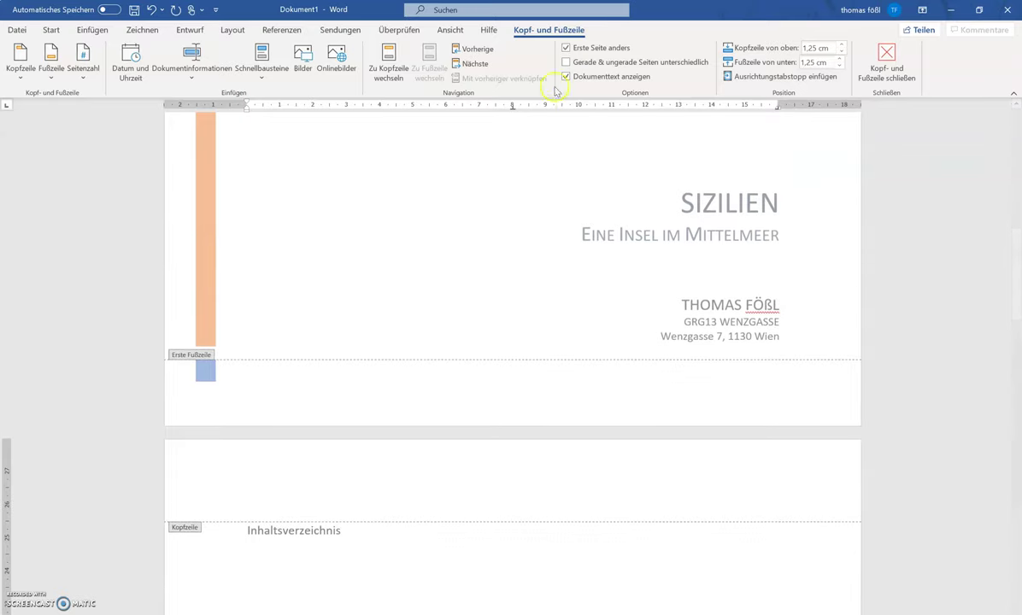
{"action": "left_click", "coordinate": [567, 49]}
{"action": "scroll", "coordinate": [557, 318], "scroll_direction": "up", "scroll_amount": 10}
{"action": "scroll", "coordinate": [615, 411], "scroll_direction": "up", "scroll_amount": 6}
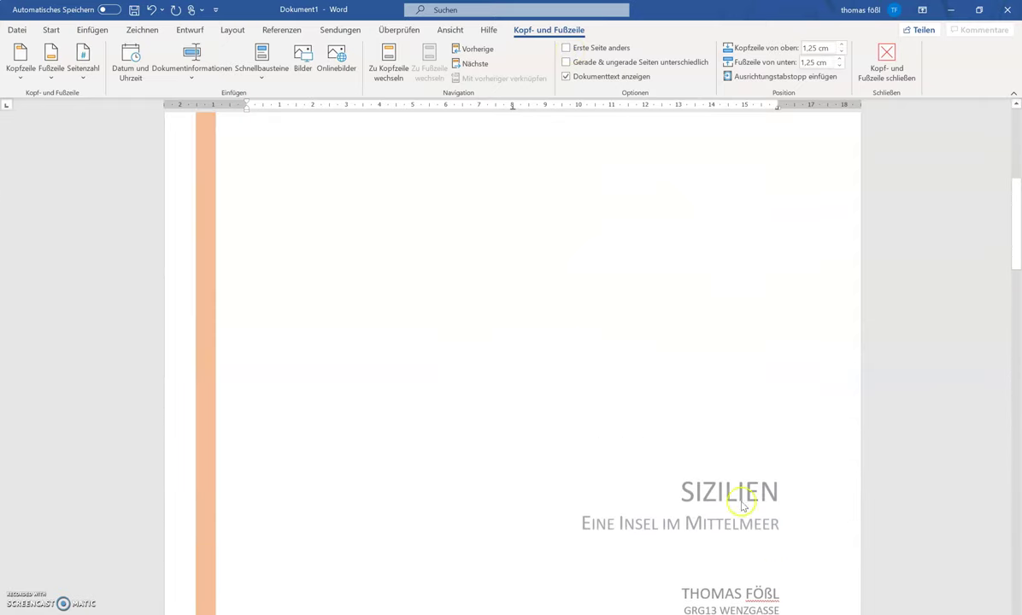
{"action": "scroll", "coordinate": [727, 513], "scroll_direction": "down", "scroll_amount": 3}
{"action": "double_click", "coordinate": [775, 415]}
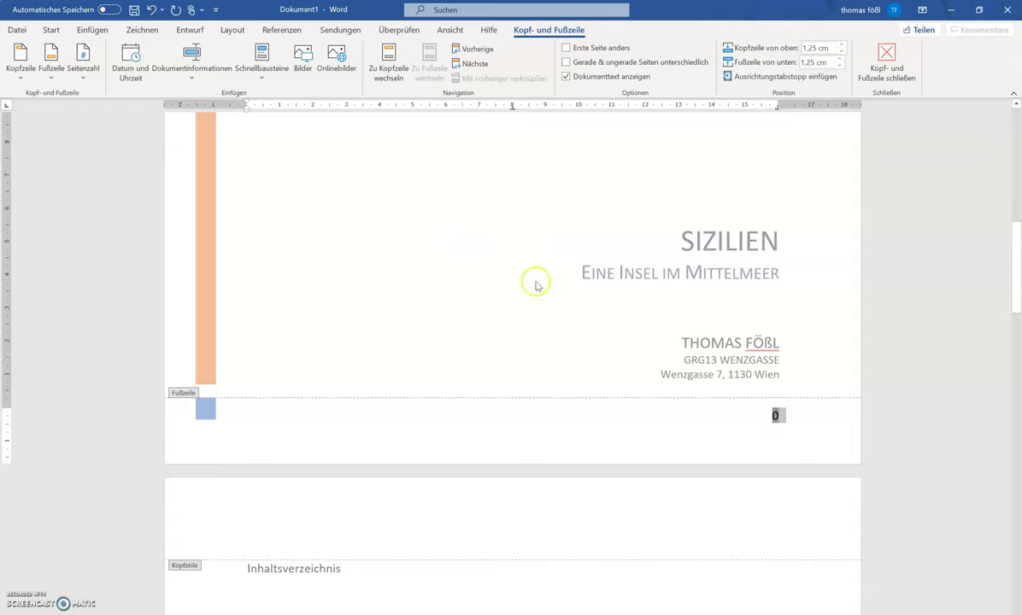
{"action": "left_click", "coordinate": [566, 48]}
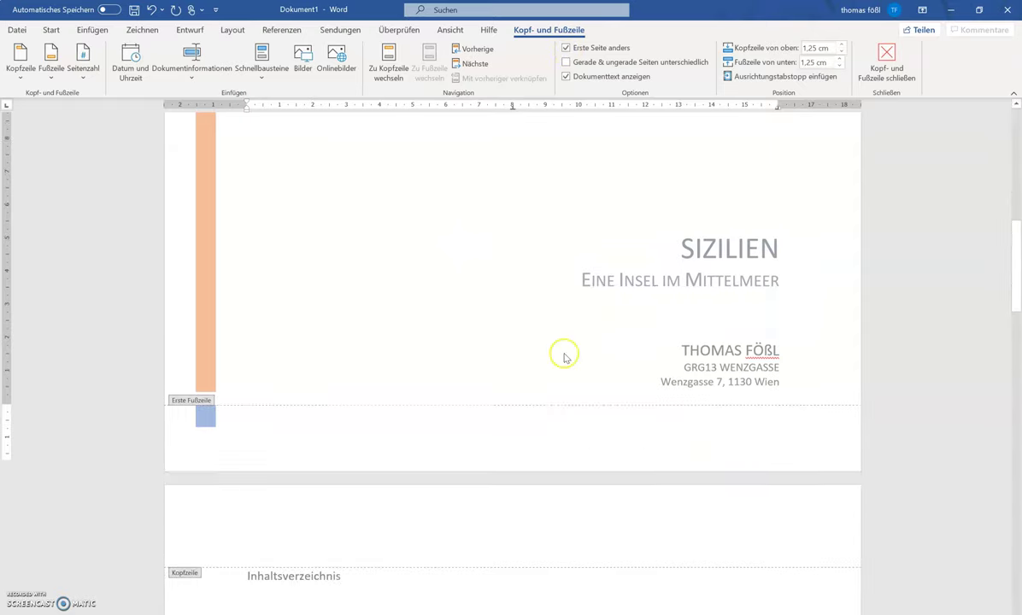
Set the page number format to begin at 1 via Seitenzahlen formatieren.
{"action": "scroll", "coordinate": [634, 379], "scroll_direction": "down", "scroll_amount": 15}
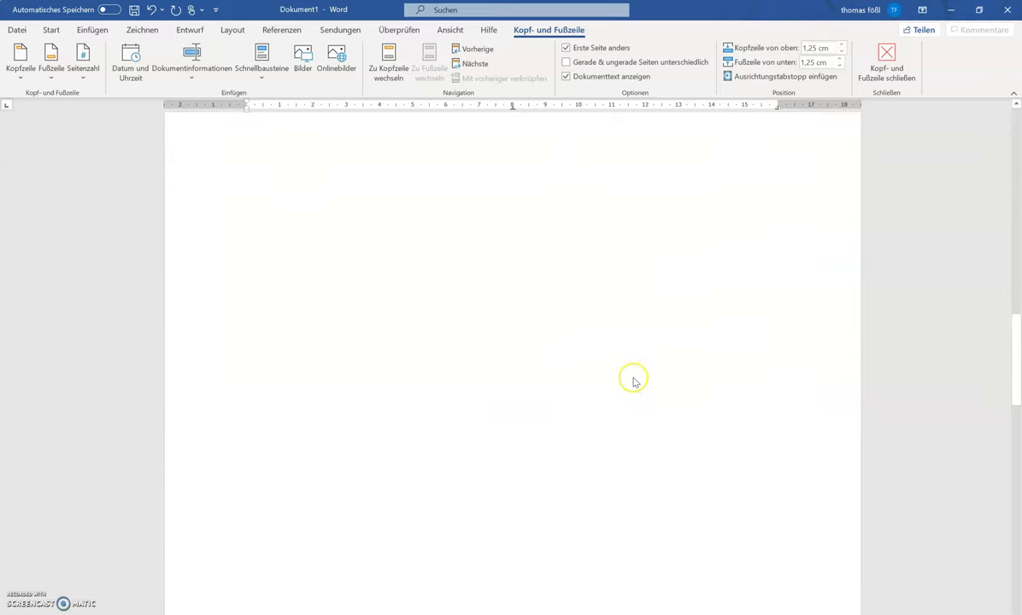
{"action": "scroll", "coordinate": [634, 378], "scroll_direction": "up", "scroll_amount": 4}
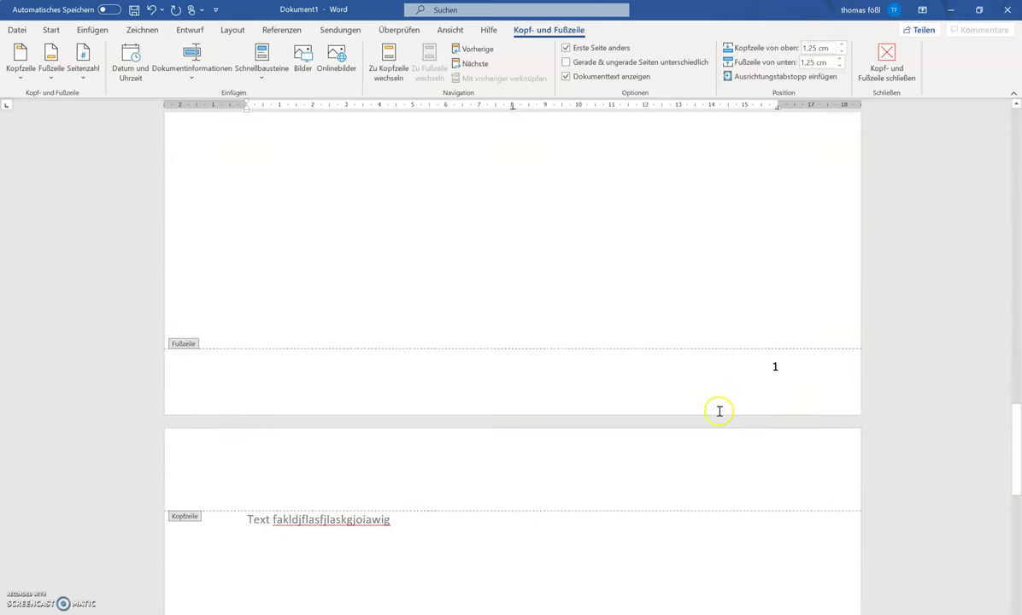
{"action": "scroll", "coordinate": [718, 415], "scroll_direction": "up", "scroll_amount": 5}
{"action": "scroll", "coordinate": [715, 415], "scroll_direction": "up", "scroll_amount": 3}
{"action": "scroll", "coordinate": [714, 415], "scroll_direction": "up", "scroll_amount": 3}
{"action": "scroll", "coordinate": [709, 415], "scroll_direction": "down", "scroll_amount": 4}
{"action": "scroll", "coordinate": [709, 415], "scroll_direction": "down", "scroll_amount": 5}
{"action": "scroll", "coordinate": [709, 413], "scroll_direction": "up", "scroll_amount": 1}
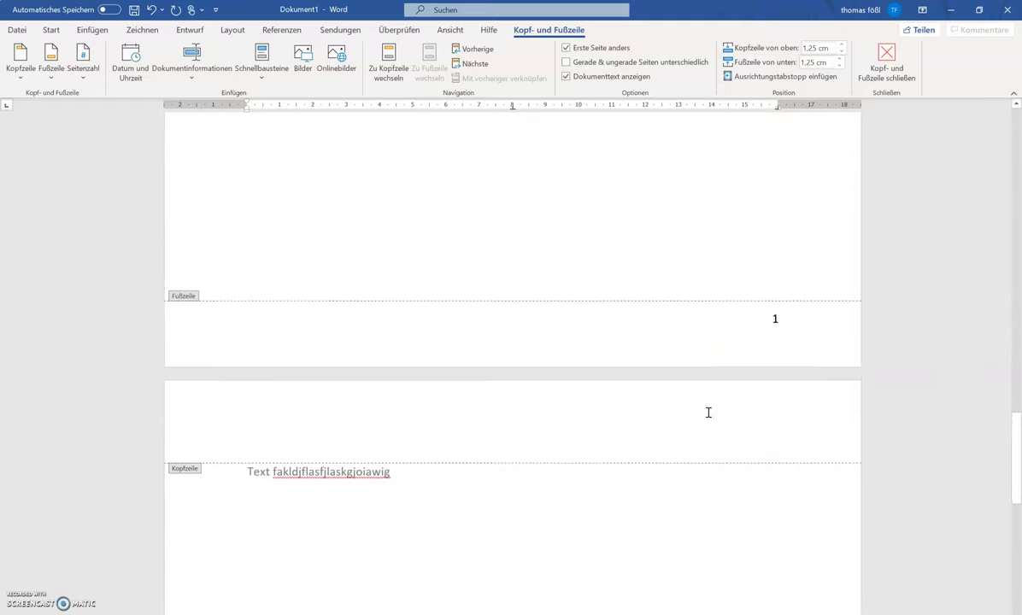
{"action": "left_click", "coordinate": [775, 325]}
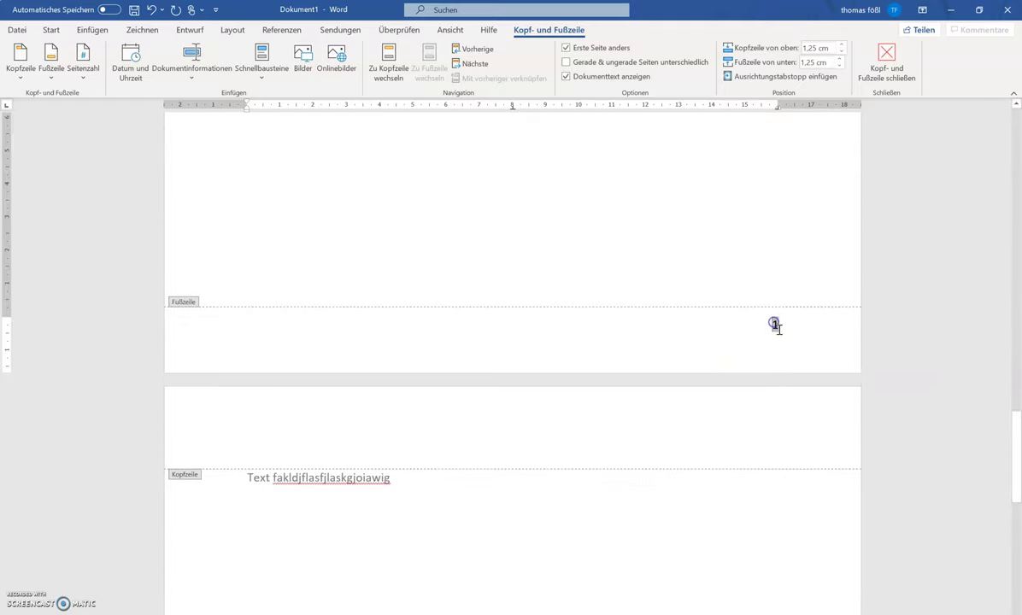
{"action": "right_click", "coordinate": [776, 324]}
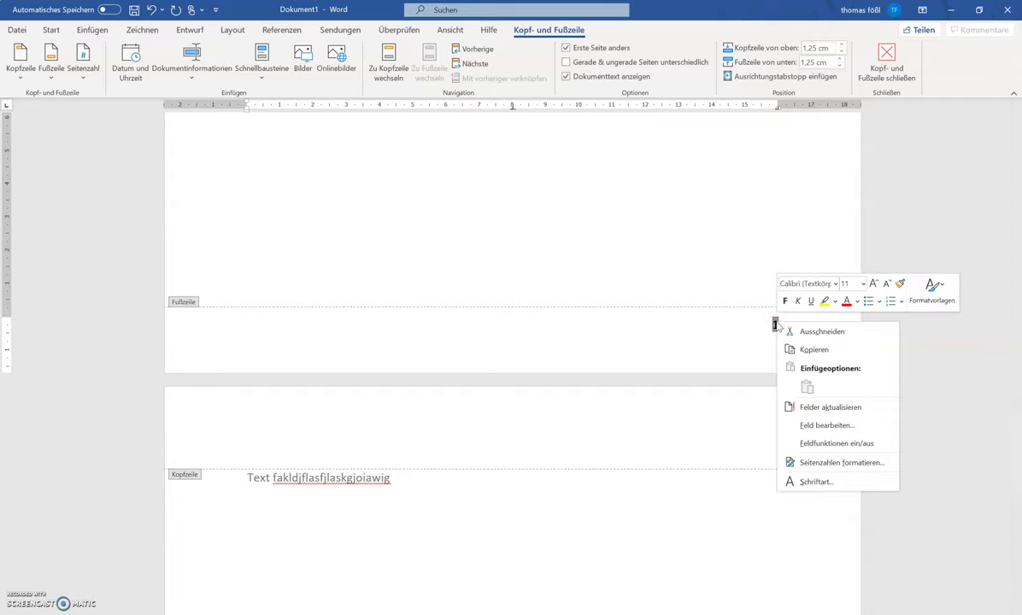
{"action": "left_click", "coordinate": [818, 464]}
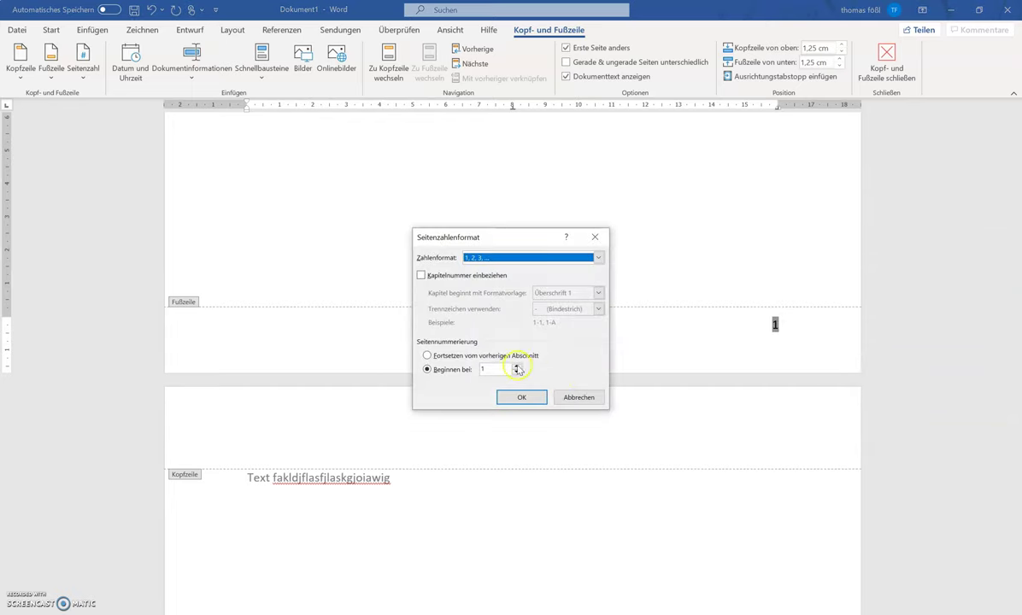
{"action": "left_click", "coordinate": [525, 397]}
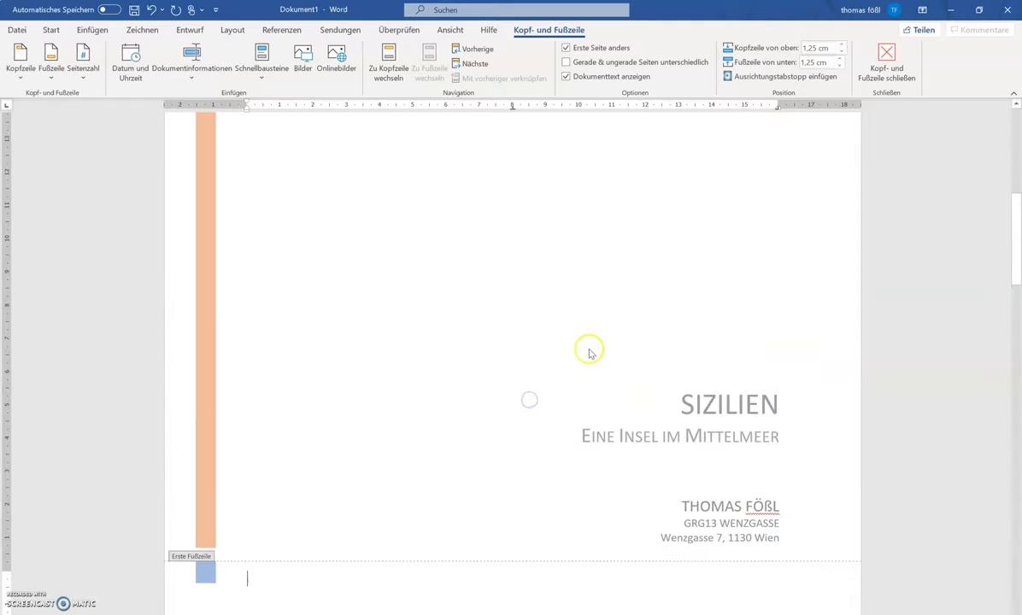
{"action": "scroll", "coordinate": [589, 352], "scroll_direction": "down", "scroll_amount": 5}
{"action": "scroll", "coordinate": [584, 370], "scroll_direction": "down", "scroll_amount": 7}
{"action": "scroll", "coordinate": [758, 420], "scroll_direction": "down", "scroll_amount": 2}
{"action": "scroll", "coordinate": [666, 366], "scroll_direction": "down", "scroll_amount": 5}
{"action": "scroll", "coordinate": [740, 463], "scroll_direction": "down", "scroll_amount": 2}
{"action": "scroll", "coordinate": [473, 321], "scroll_direction": "up", "scroll_amount": 5}
{"action": "scroll", "coordinate": [481, 319], "scroll_direction": "up", "scroll_amount": 5}
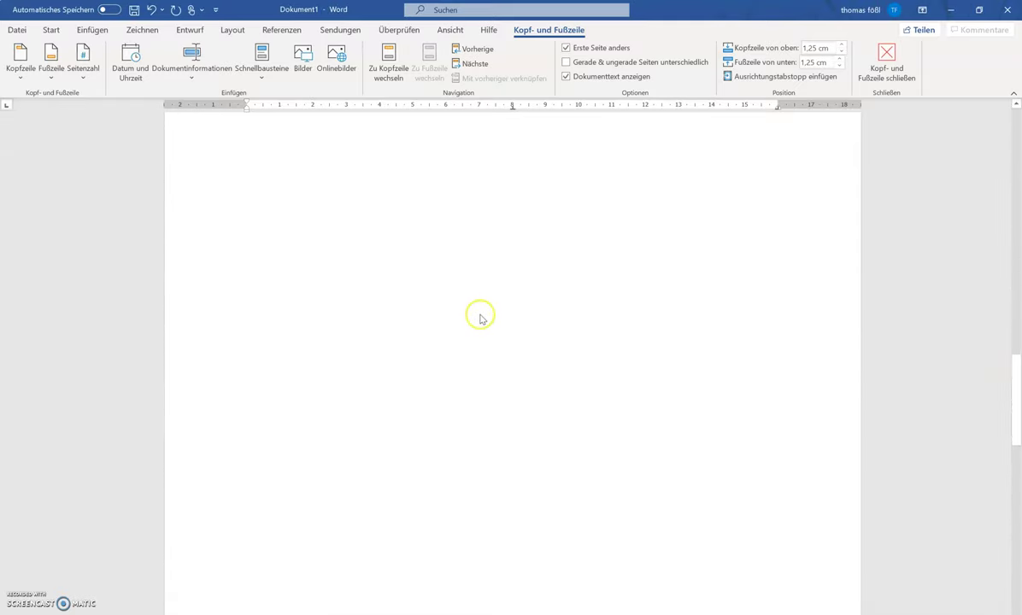
{"action": "scroll", "coordinate": [513, 322], "scroll_direction": "up", "scroll_amount": 3}
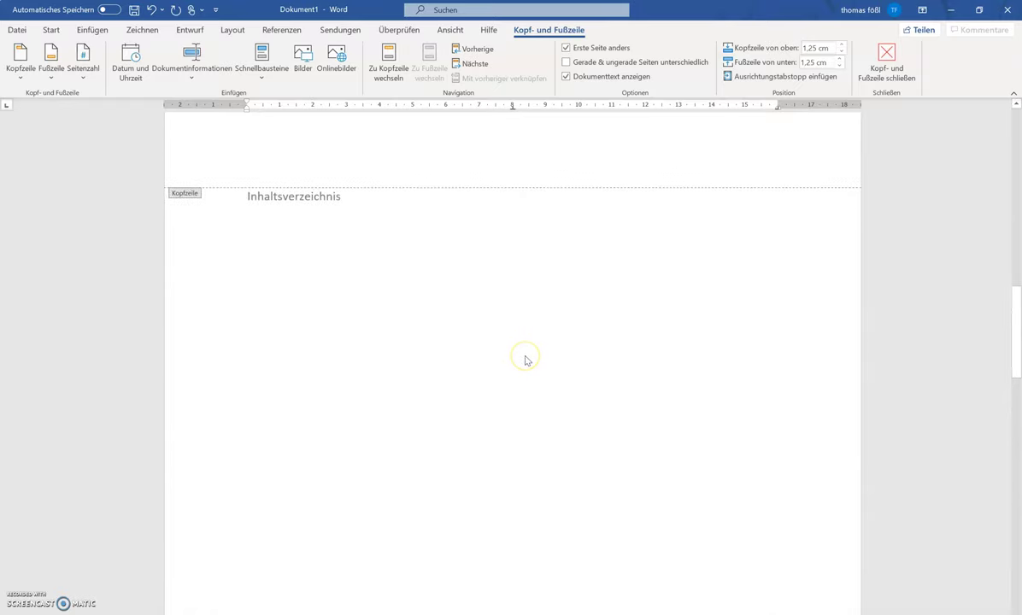
{"action": "scroll", "coordinate": [526, 360], "scroll_direction": "down", "scroll_amount": 2}
{"action": "scroll", "coordinate": [526, 360], "scroll_direction": "down", "scroll_amount": 3}
{"action": "scroll", "coordinate": [526, 360], "scroll_direction": "down", "scroll_amount": 5}
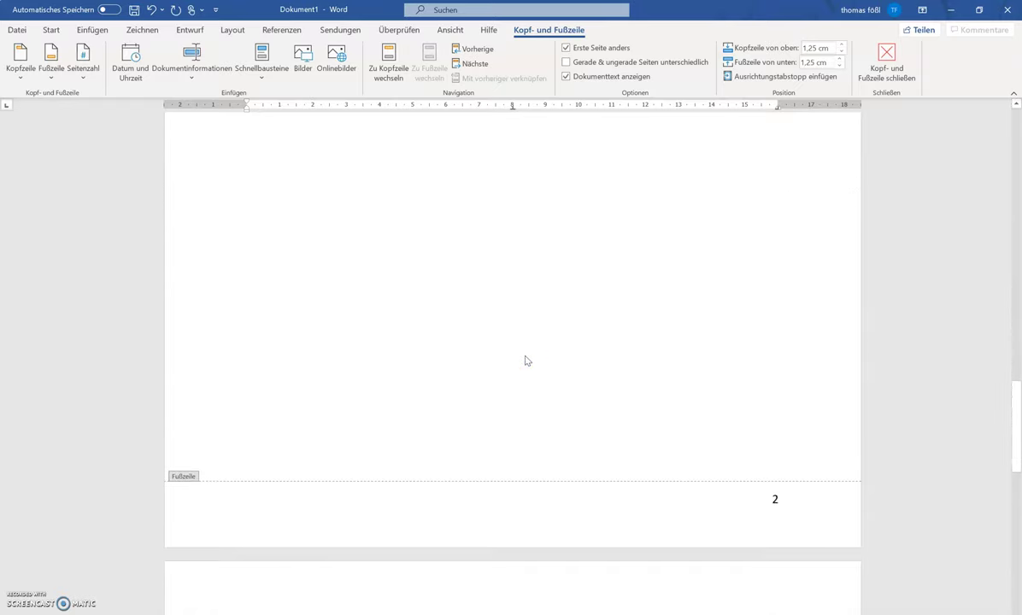
{"action": "scroll", "coordinate": [504, 368], "scroll_direction": "up", "scroll_amount": 4}
{"action": "scroll", "coordinate": [269, 578], "scroll_direction": "up", "scroll_amount": 4}
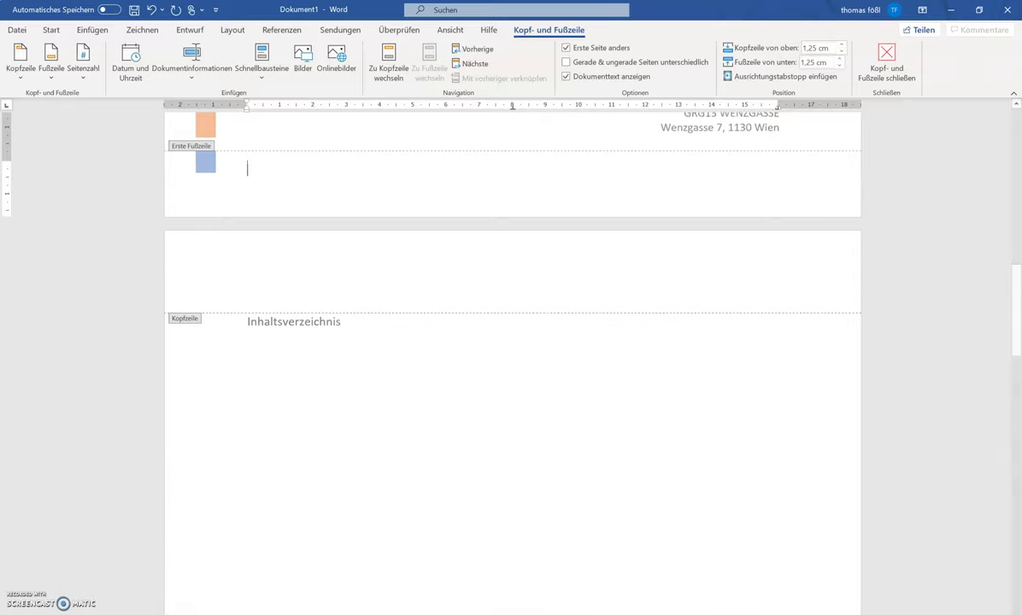